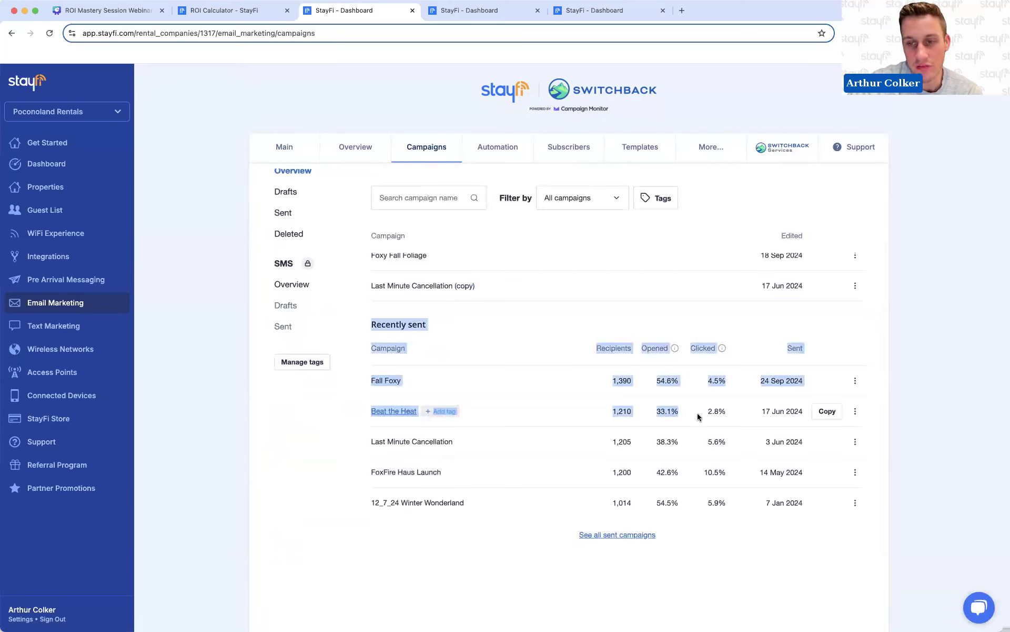
# - Compare the recently sent campaigns' recipients and open rates, and open the Fall Foxy campaign's report
pyautogui.click(639, 572)
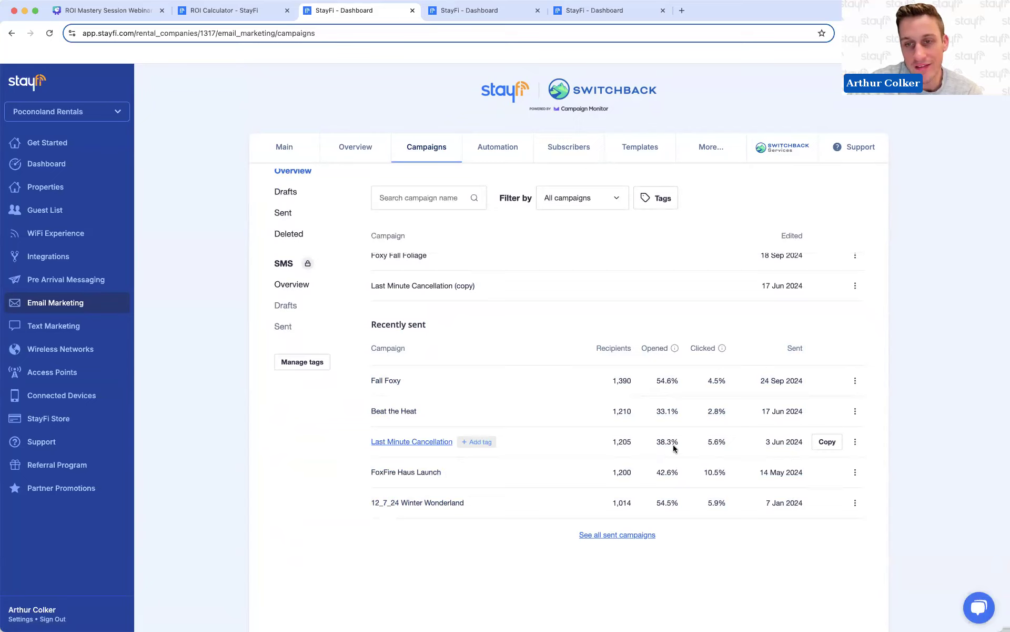
pyautogui.moveTo(682, 445); pyautogui.dragTo(521, 440)
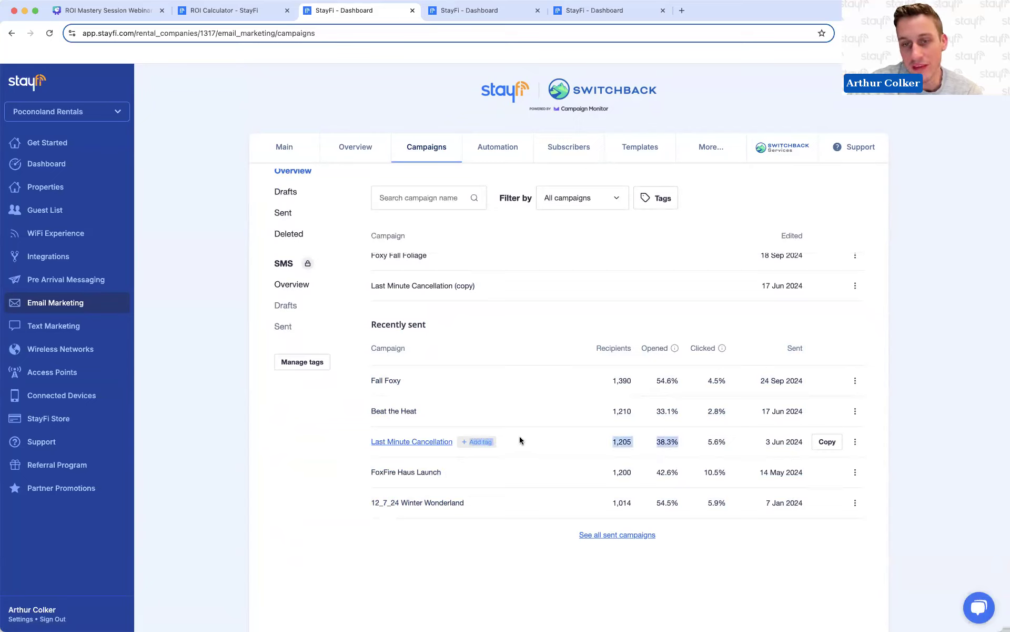
pyautogui.click(661, 406)
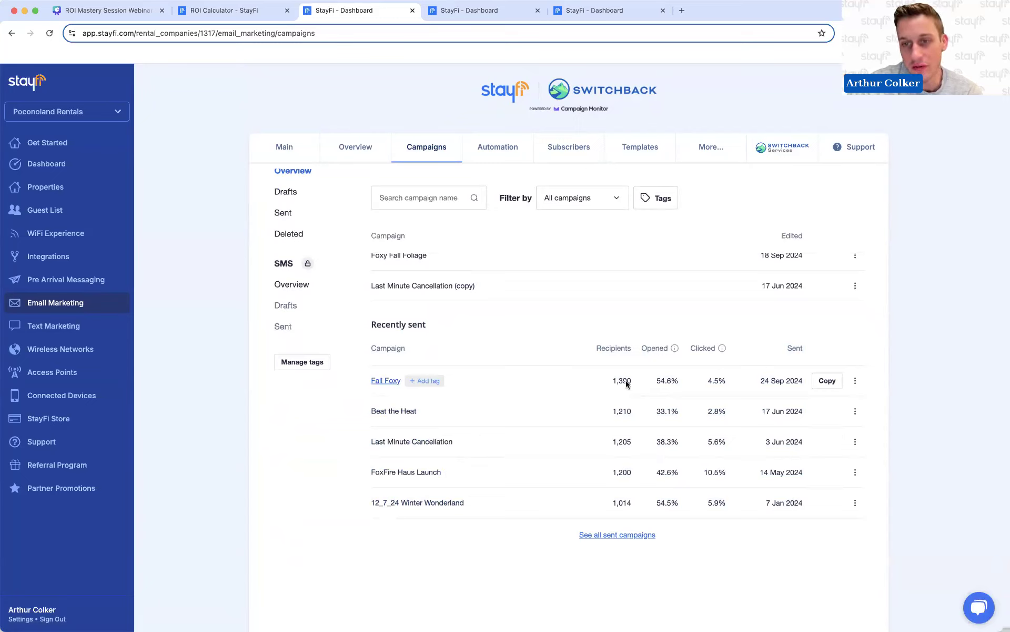
pyautogui.click(389, 381)
pyautogui.scroll(-3, 776, 476)
pyautogui.scroll(3, 776, 477)
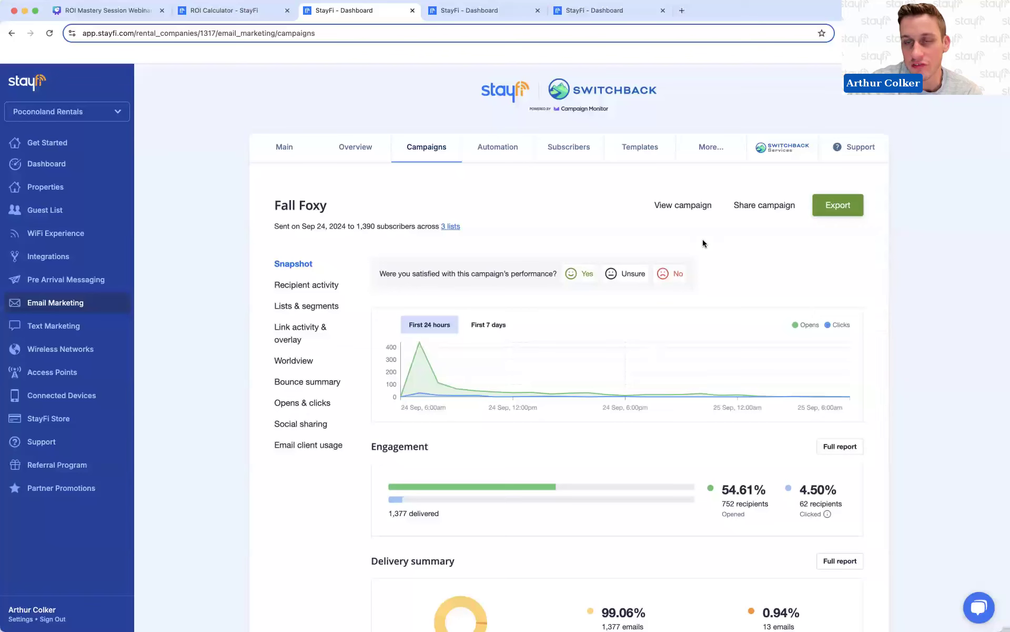
# - View the sent Fall Foxy email, place its browser tab beside the first dashboard tab, and highlight its subject line
pyautogui.click(681, 211)
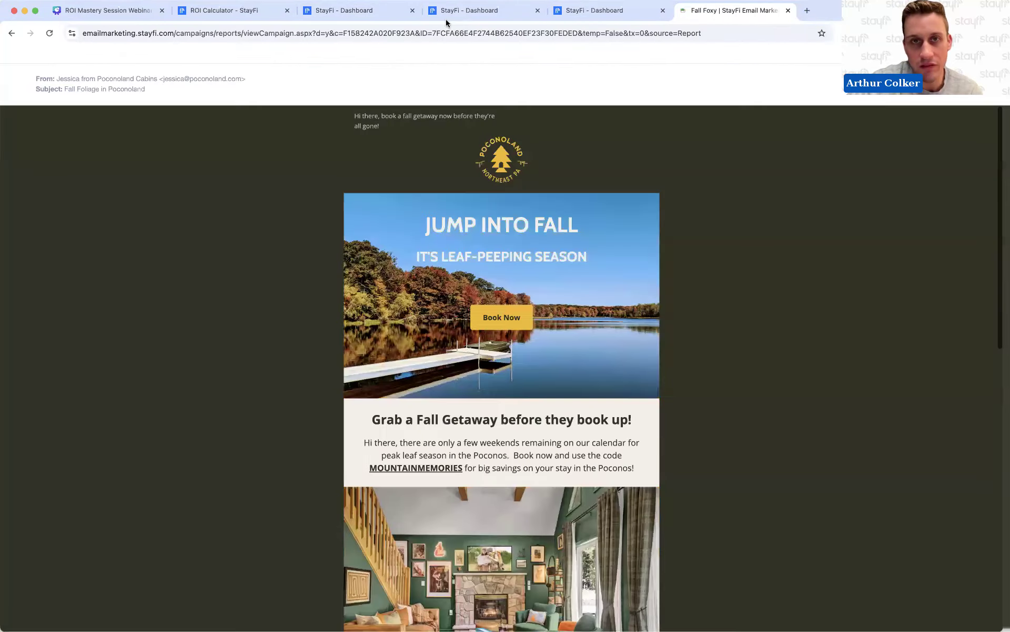
pyautogui.moveTo(705, 11); pyautogui.dragTo(459, 23)
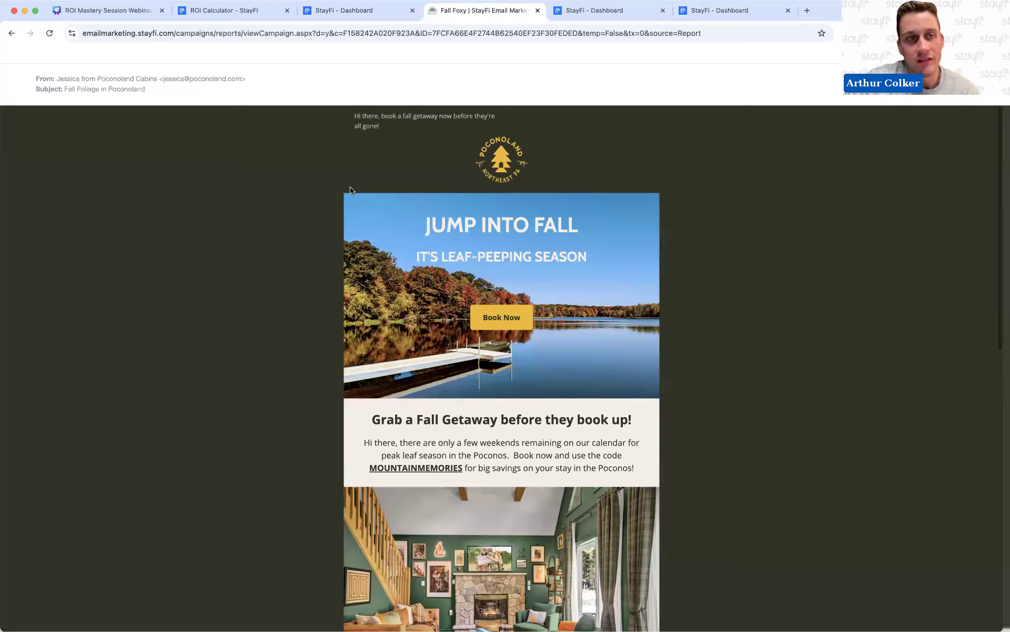
pyautogui.moveTo(151, 90); pyautogui.dragTo(81, 92)
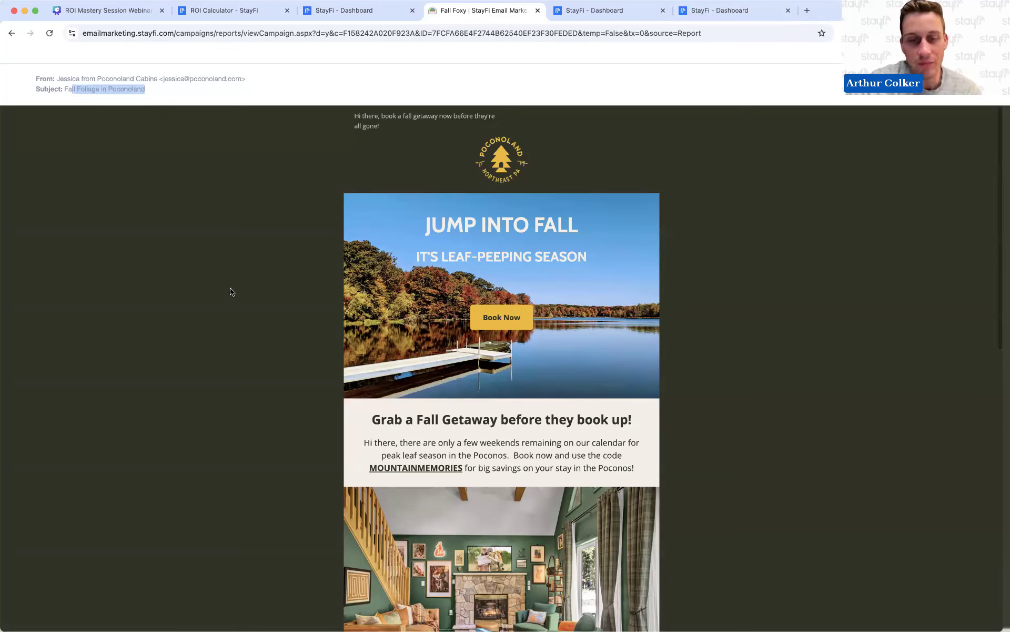
# - Read through the Fall Foxy email from its header image to the footer
pyautogui.scroll(-10, 230, 293)
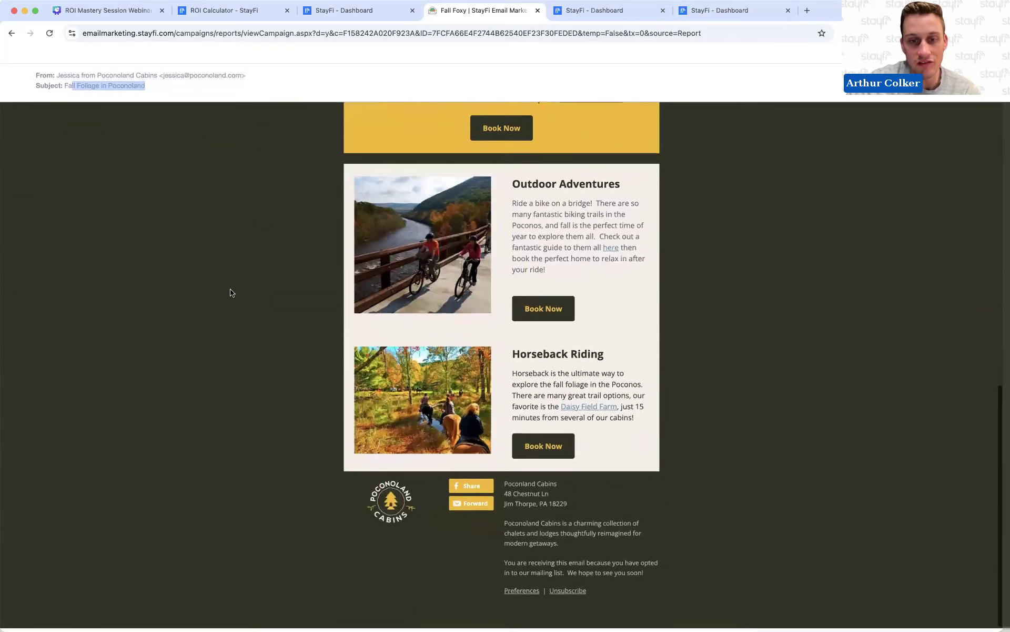
pyautogui.scroll(12, 230, 292)
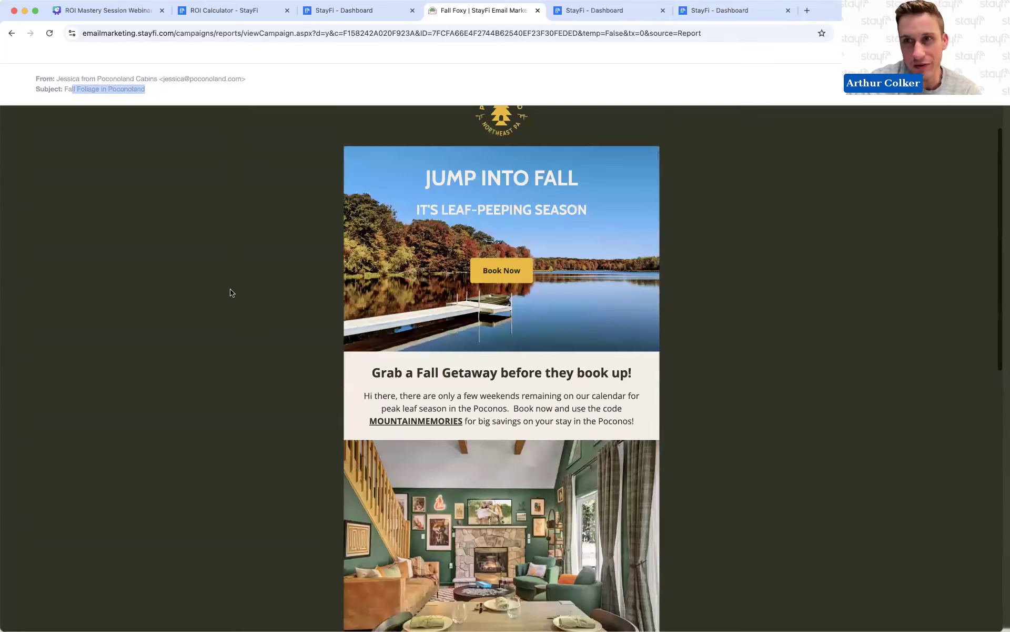
pyautogui.scroll(2, 230, 293)
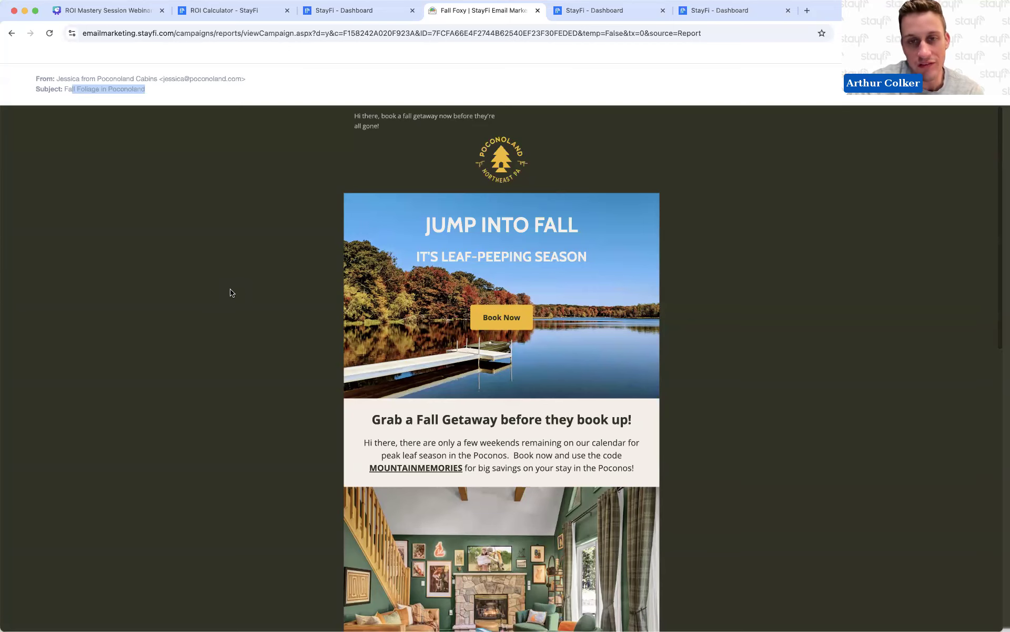
pyautogui.scroll(-10, 308, 411)
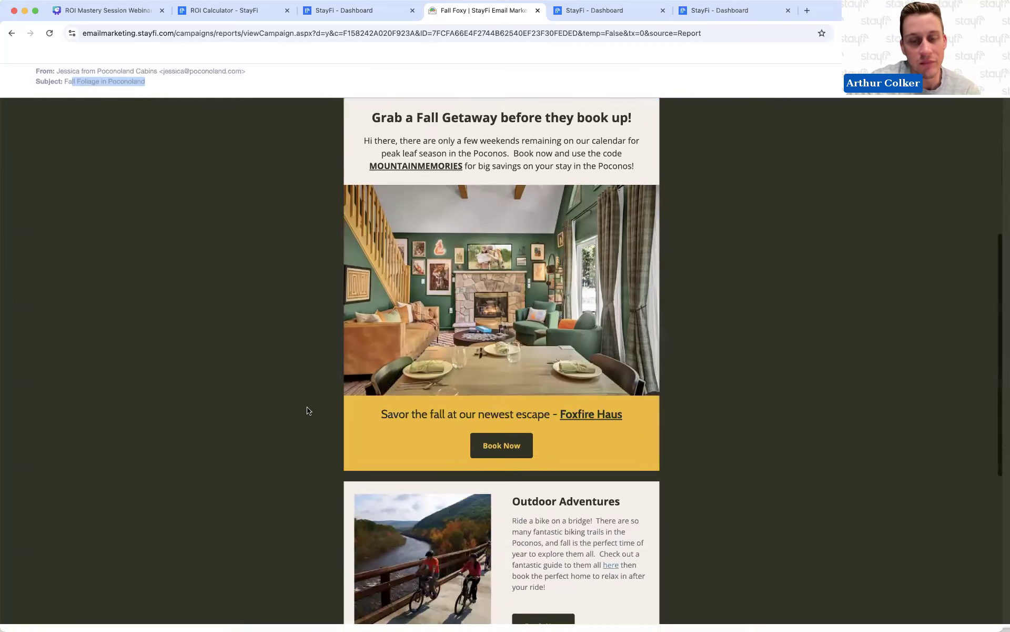
pyautogui.scroll(-10, 308, 411)
pyautogui.scroll(20, 309, 409)
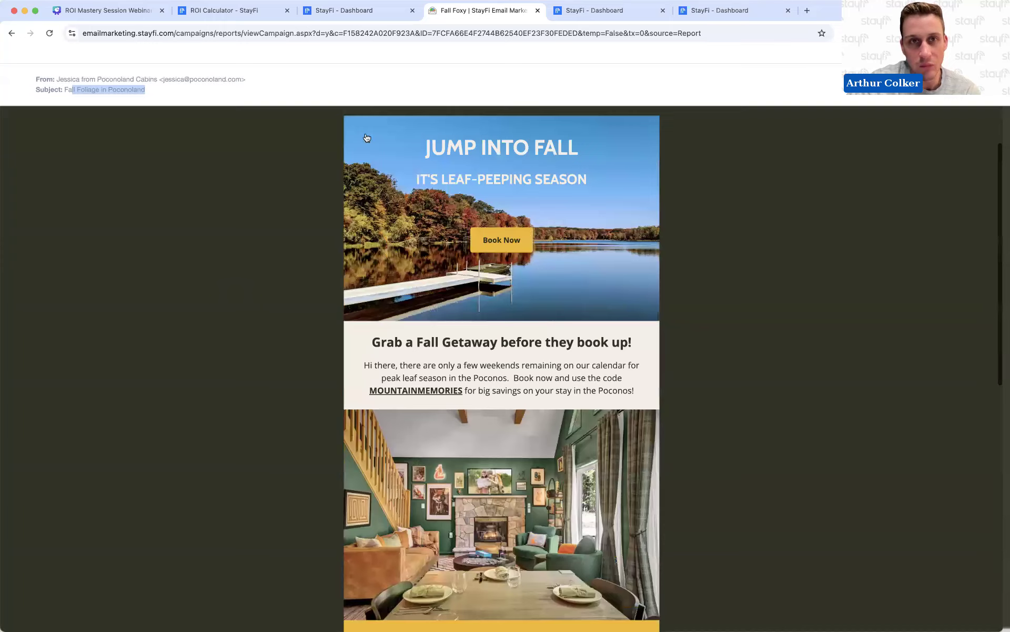
# - Return to the Poconoland Rentals dashboard and review the email list sources, customer journeys and new campaign options on the email marketing main page
pyautogui.click(350, 10)
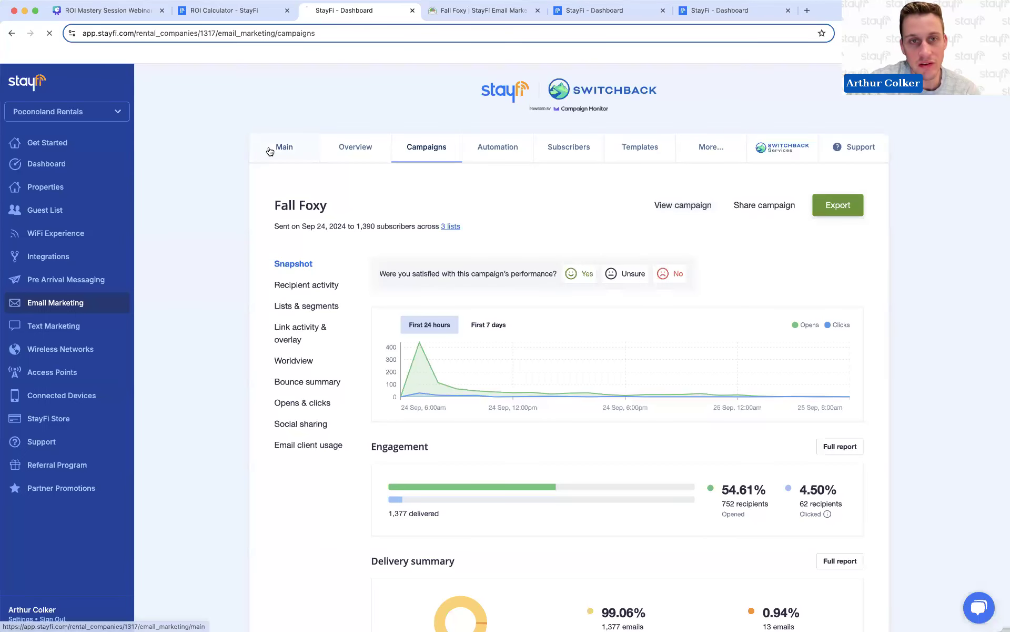
pyautogui.scroll(-2, 434, 455)
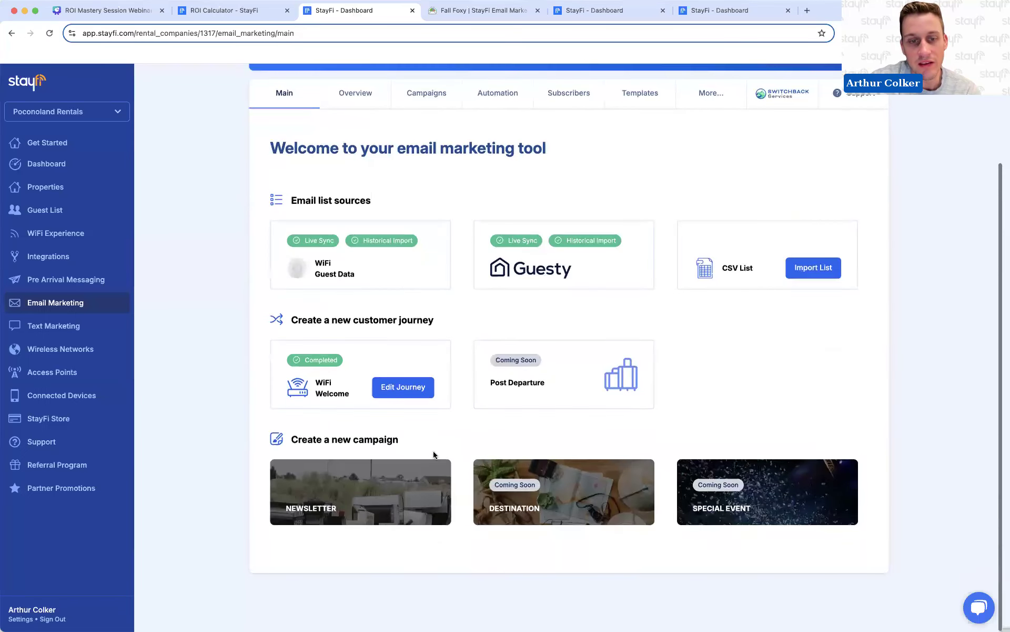
pyautogui.scroll(1, 310, 485)
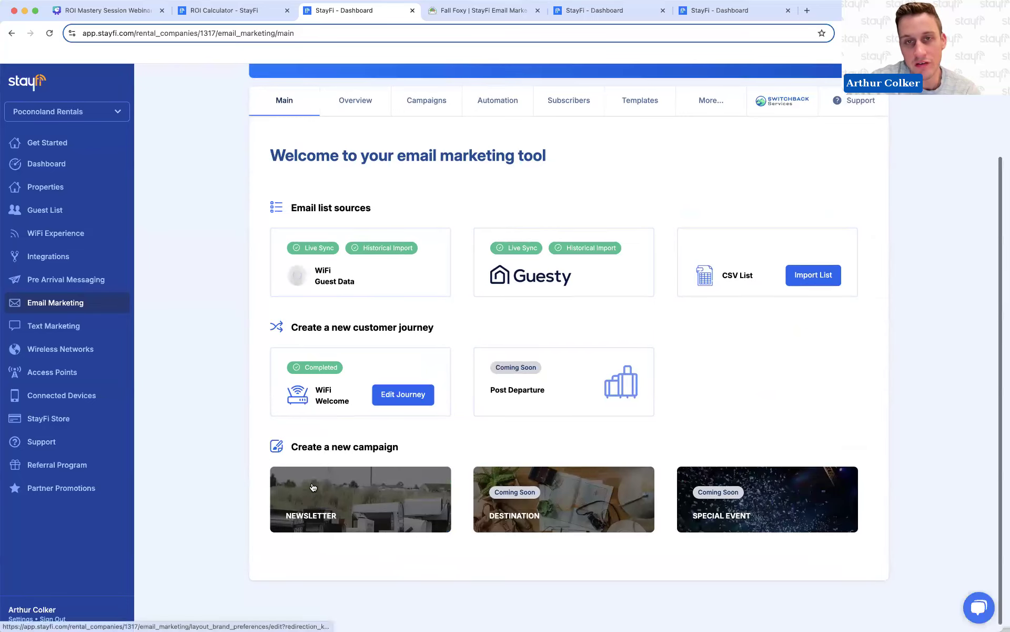
pyautogui.scroll(3, 312, 487)
pyautogui.scroll(-3, 312, 487)
pyautogui.scroll(3, 313, 487)
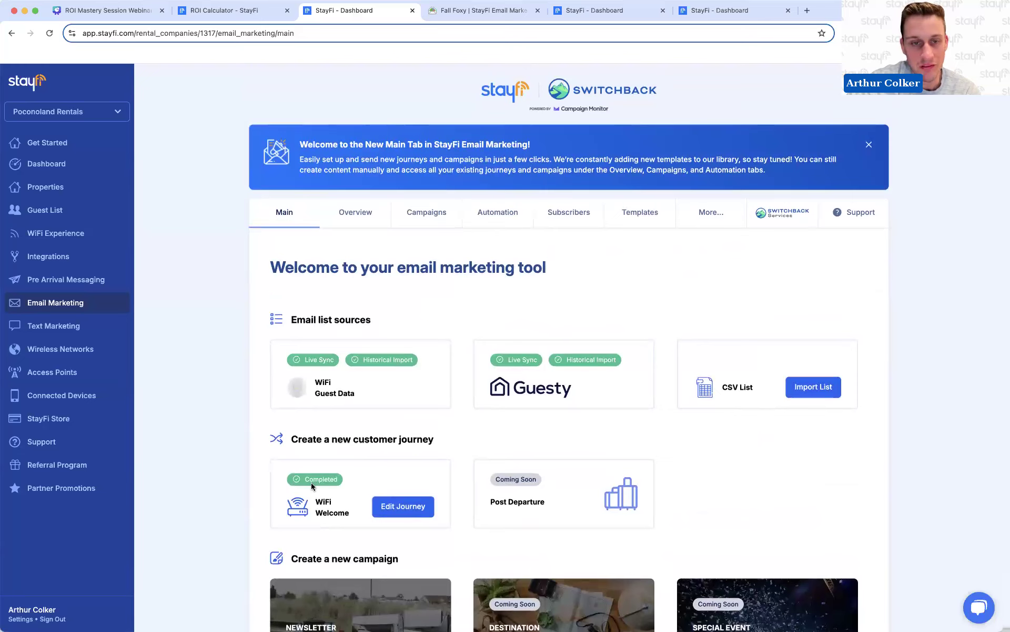
# - Open the email marketing reports and review the campaign performance summary and detailed performance
pyautogui.click(426, 213)
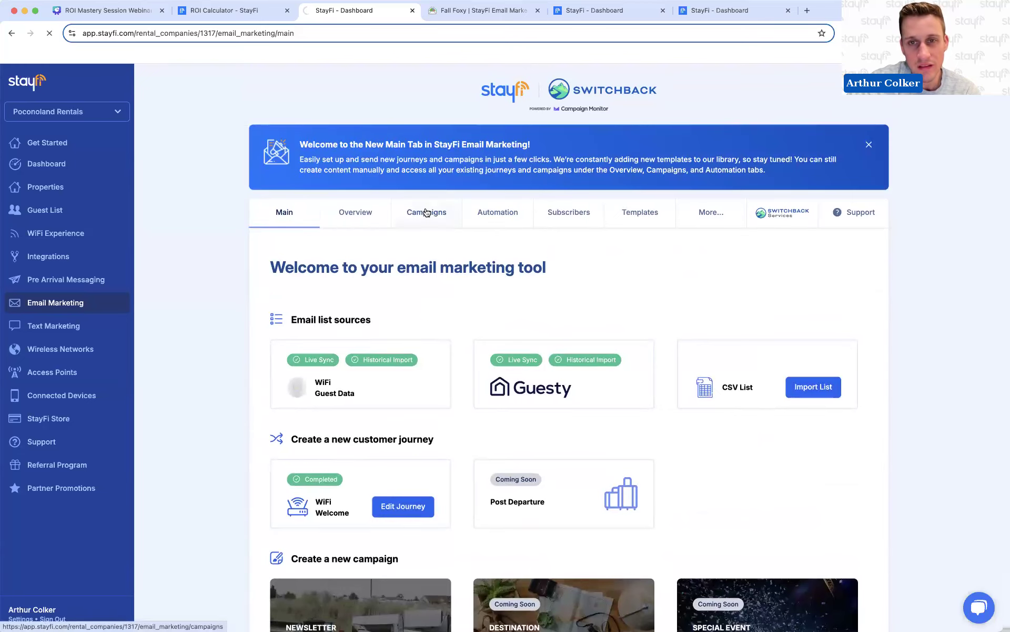
pyautogui.click(722, 156)
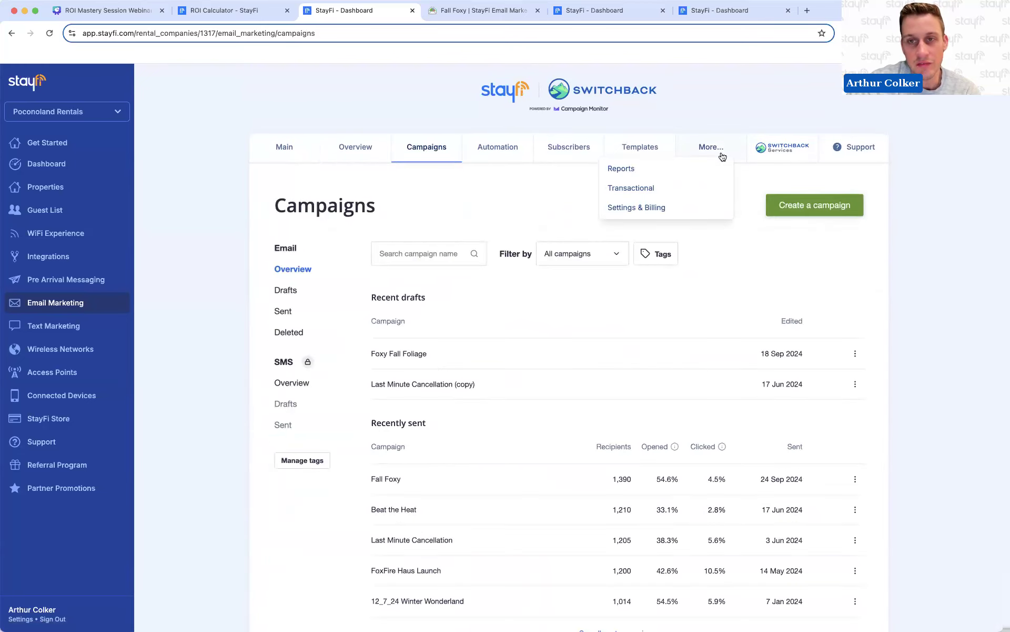
pyautogui.click(648, 166)
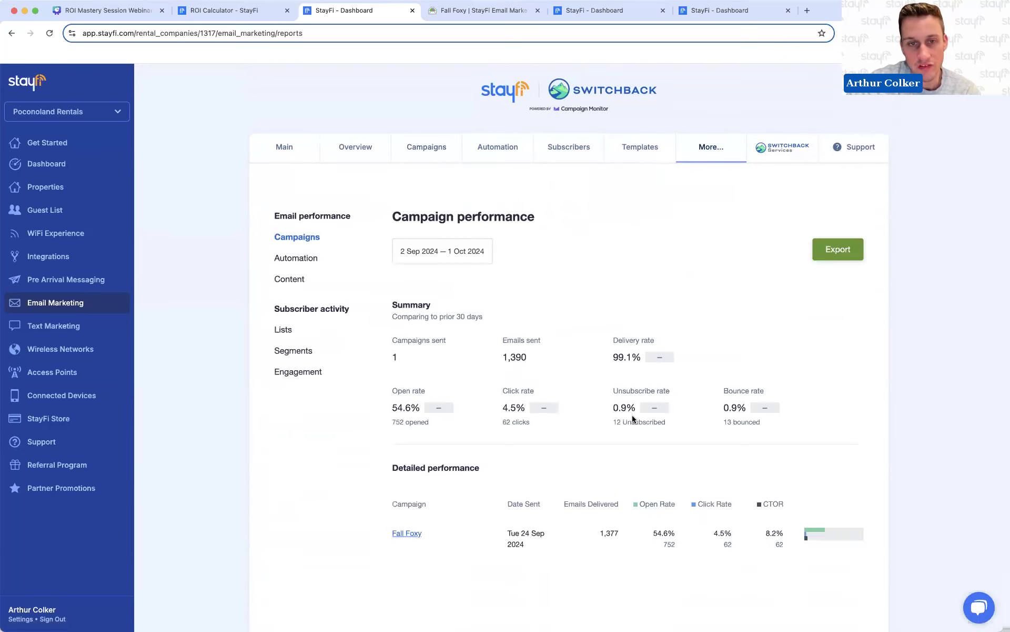
pyautogui.scroll(-2, 444, 514)
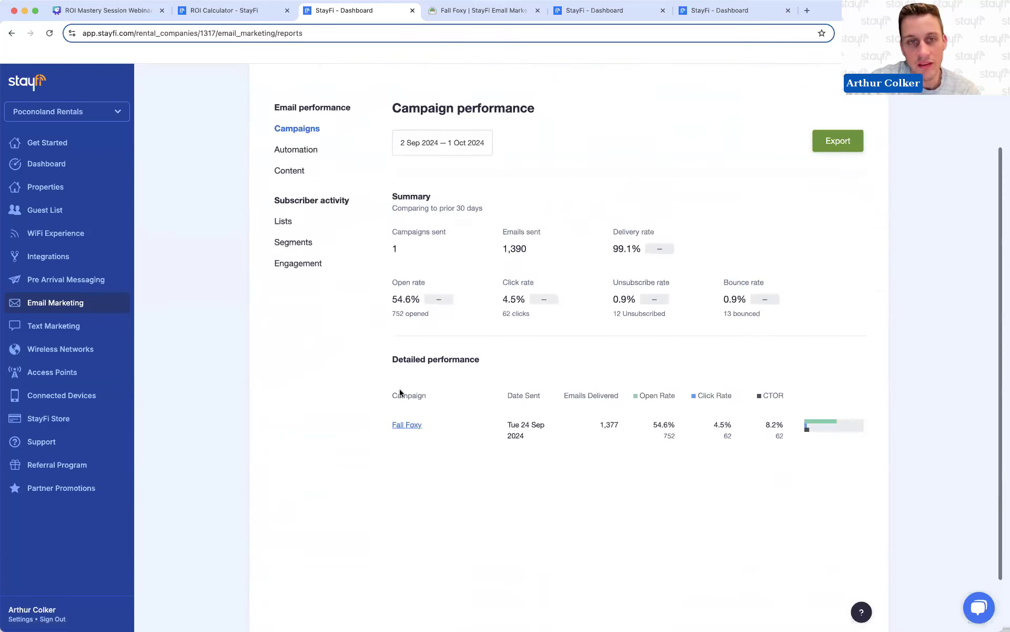
pyautogui.scroll(1, 400, 393)
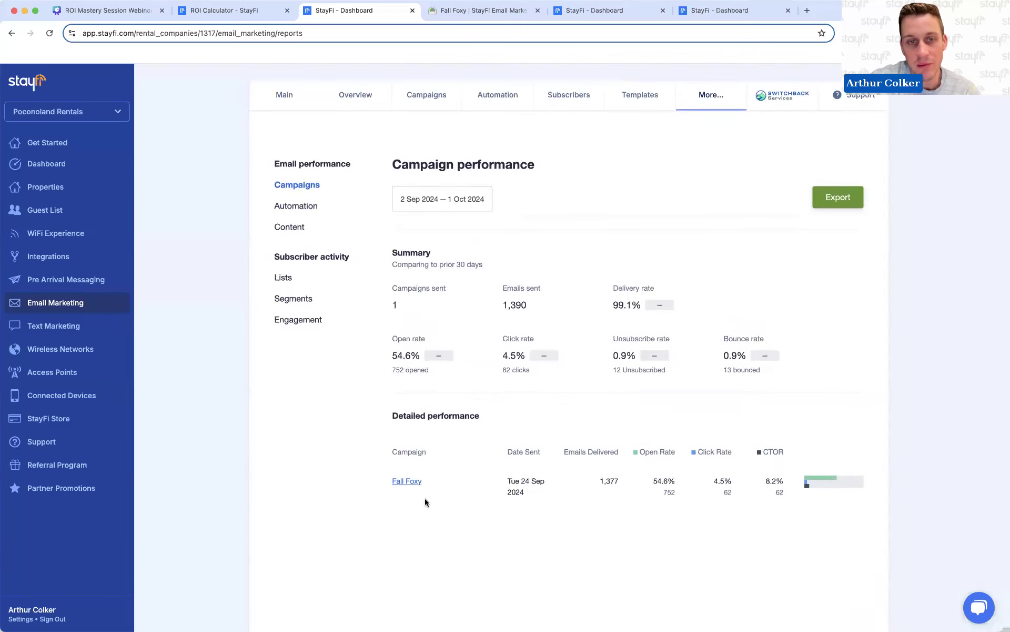
pyautogui.scroll(1, 369, 129)
# - Go back to the campaigns overview and highlight the FoxFire Haus Launch campaign's click rate among the recently sent campaigns
pyautogui.click(438, 129)
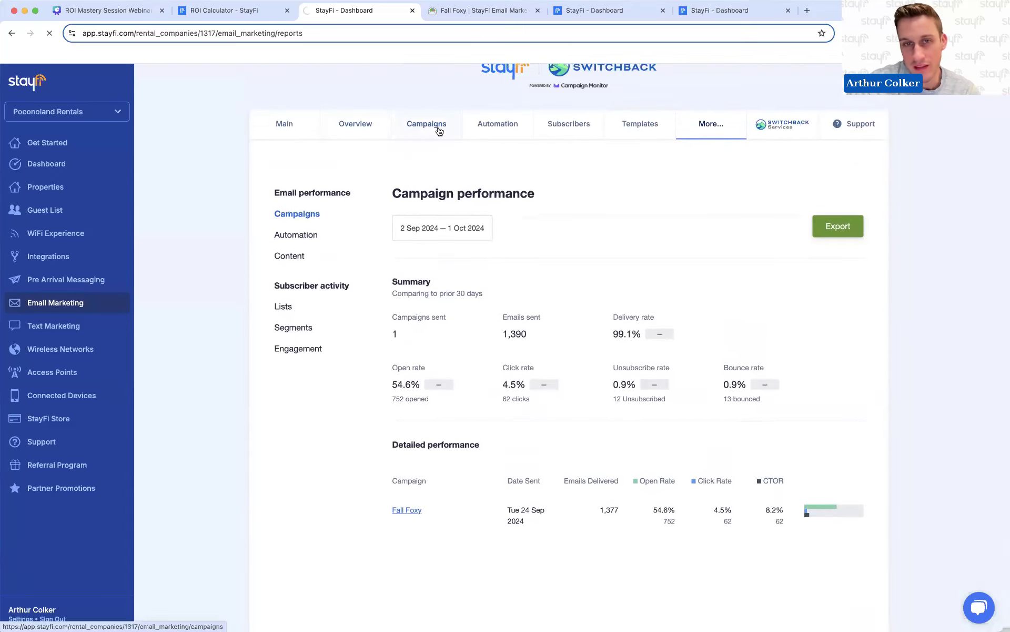
pyautogui.scroll(-3, 595, 441)
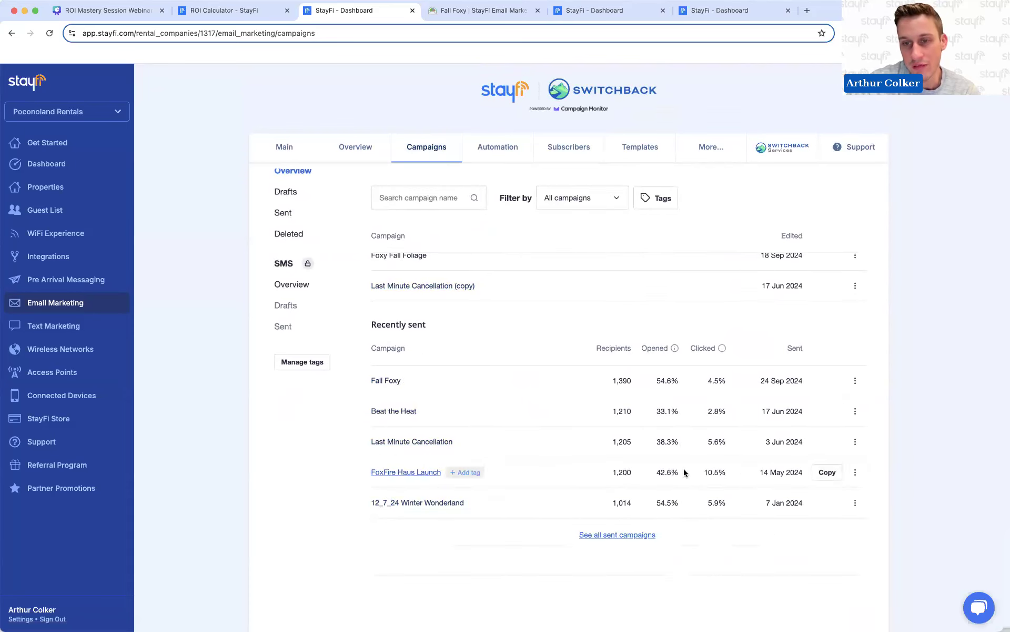
pyautogui.scroll(2, 651, 359)
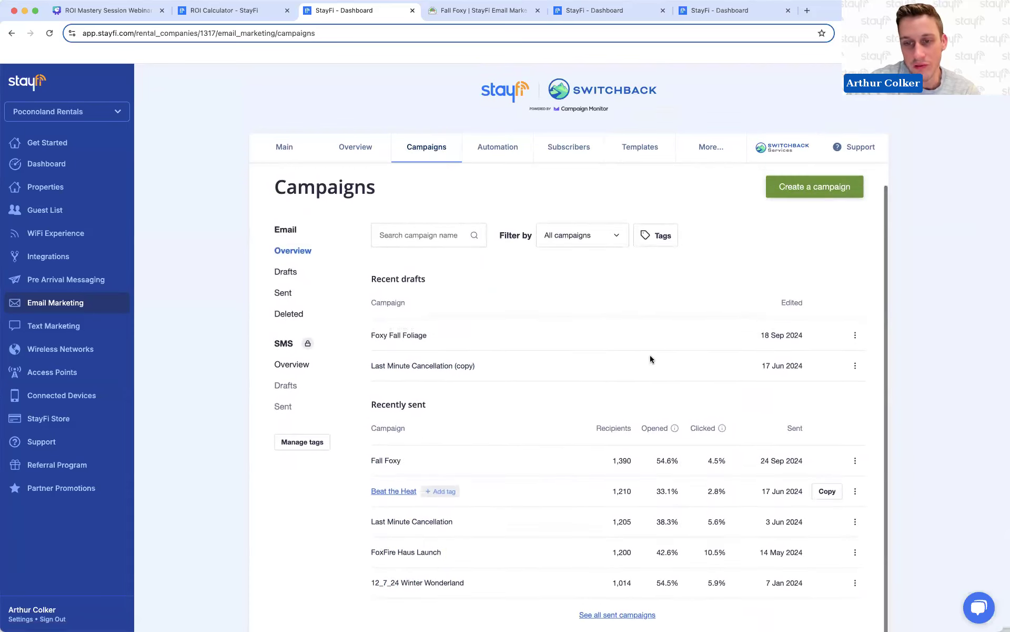
pyautogui.scroll(-2, 651, 400)
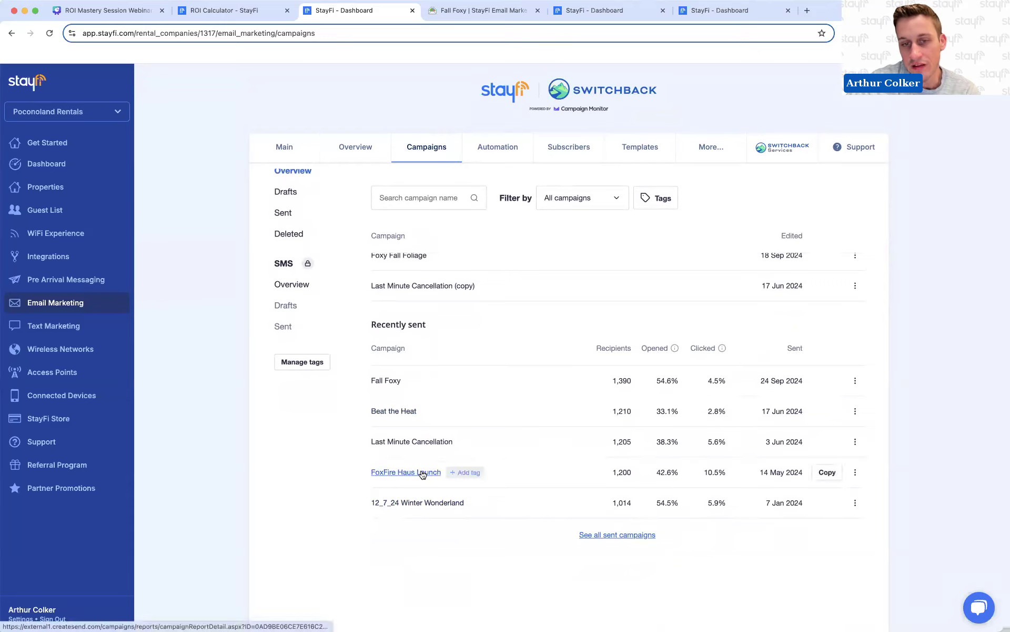
pyautogui.moveTo(655, 472); pyautogui.dragTo(700, 474)
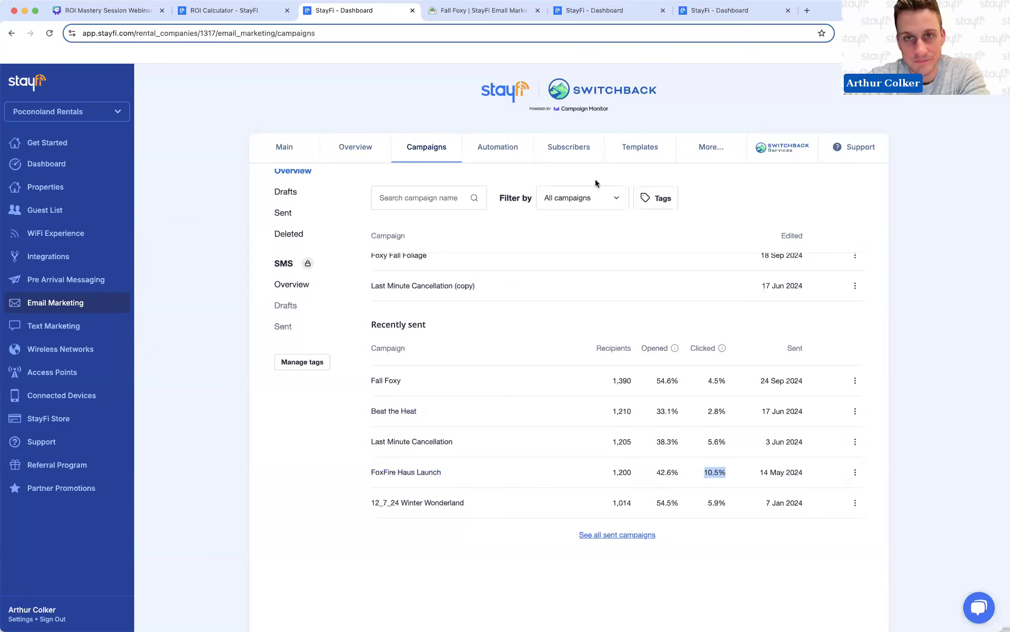
# - Switch to the Branson Family Retreats text marketing page and open its message results
pyautogui.click(594, 16)
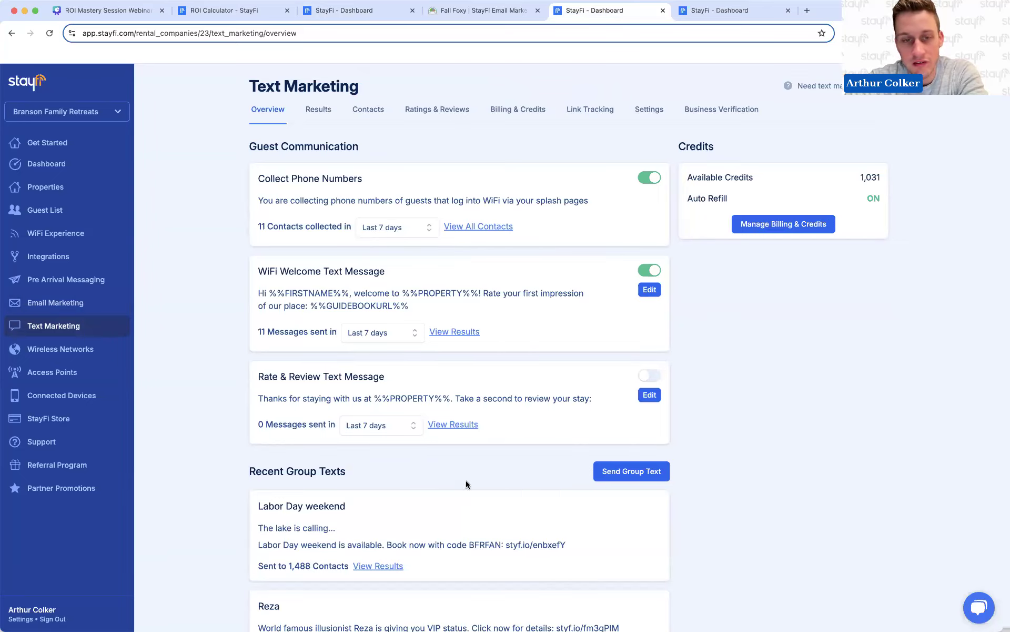
pyautogui.click(322, 115)
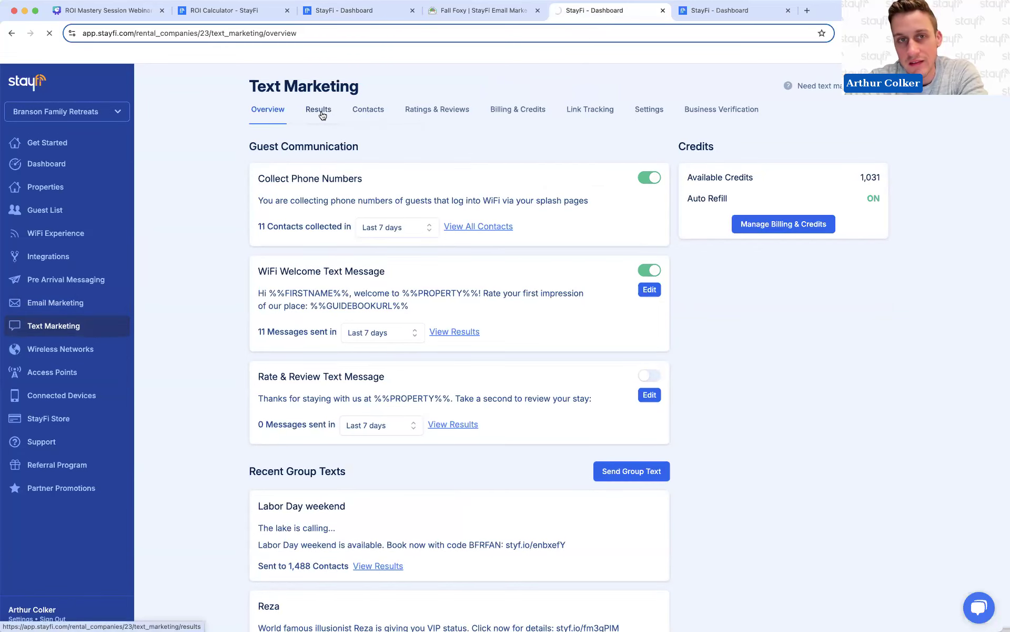
pyautogui.scroll(-1, 462, 264)
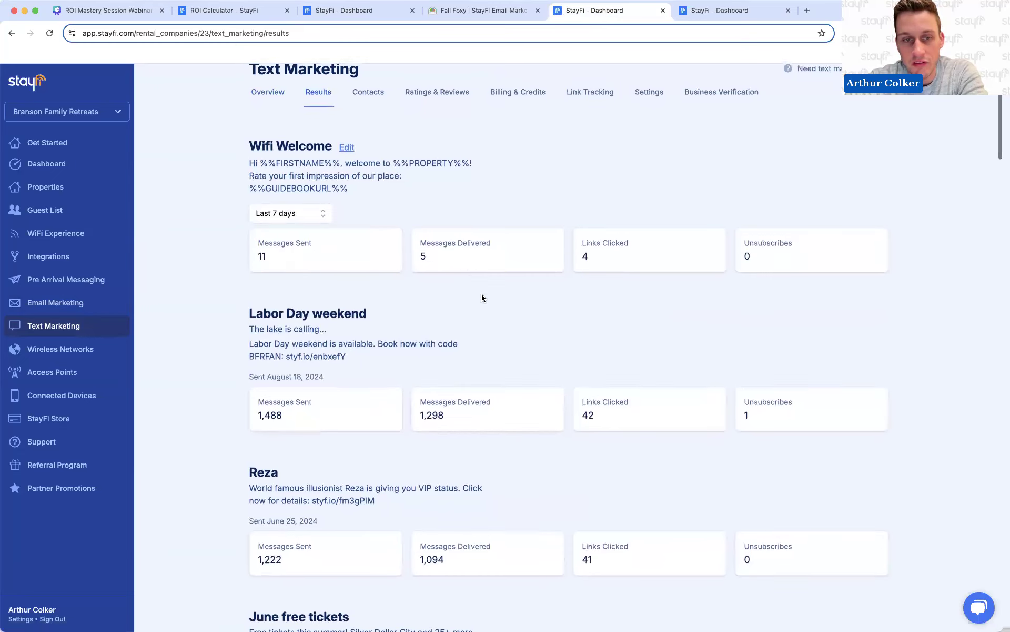
# - Highlight the Wifi Welcome message and set its results period to All time
pyautogui.moveTo(238, 144); pyautogui.dragTo(531, 189)
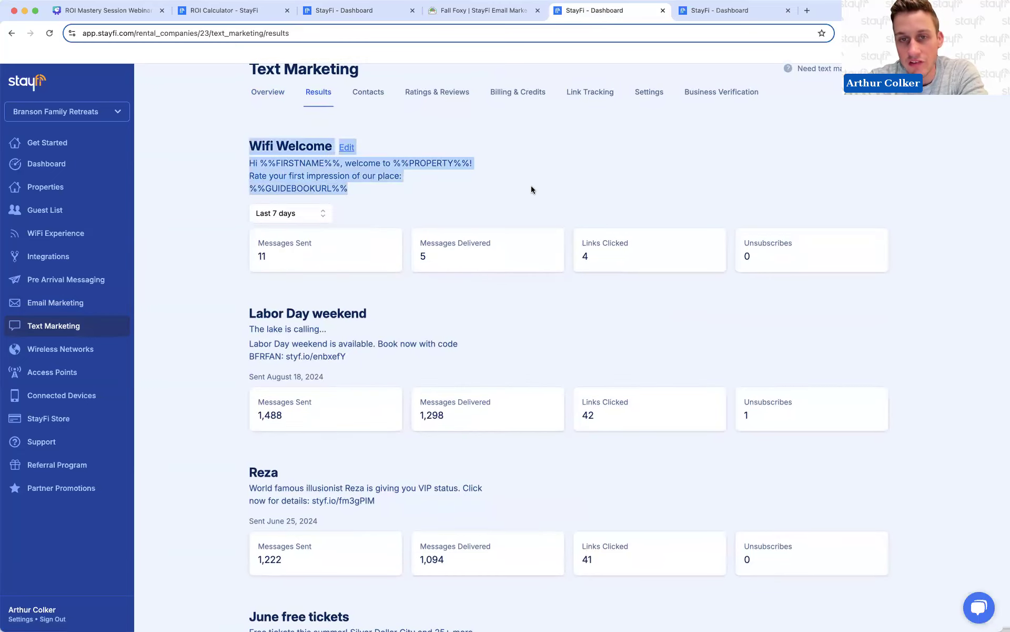
pyautogui.click(294, 185)
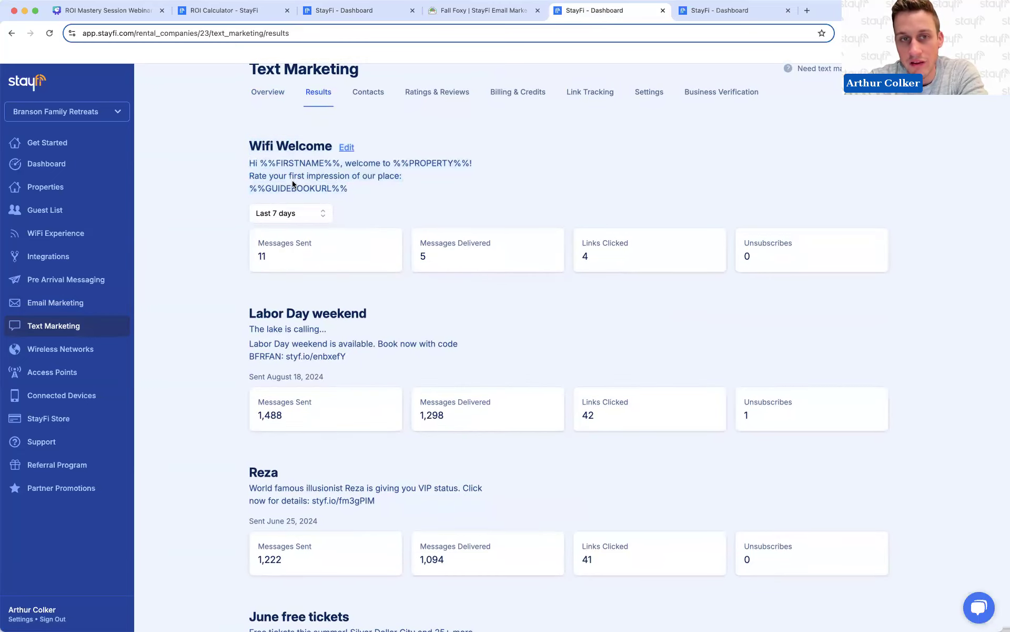
pyautogui.click(300, 213)
pyautogui.click(273, 262)
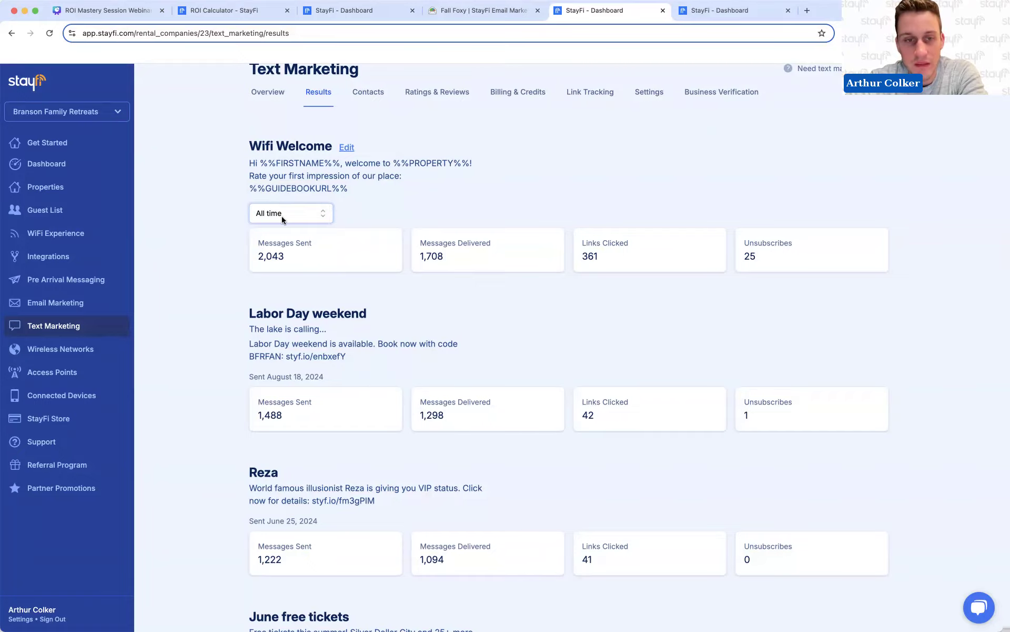
# - Review the results of the sent group texts and highlight the June free tickets send date and message figures
pyautogui.scroll(-6, 323, 354)
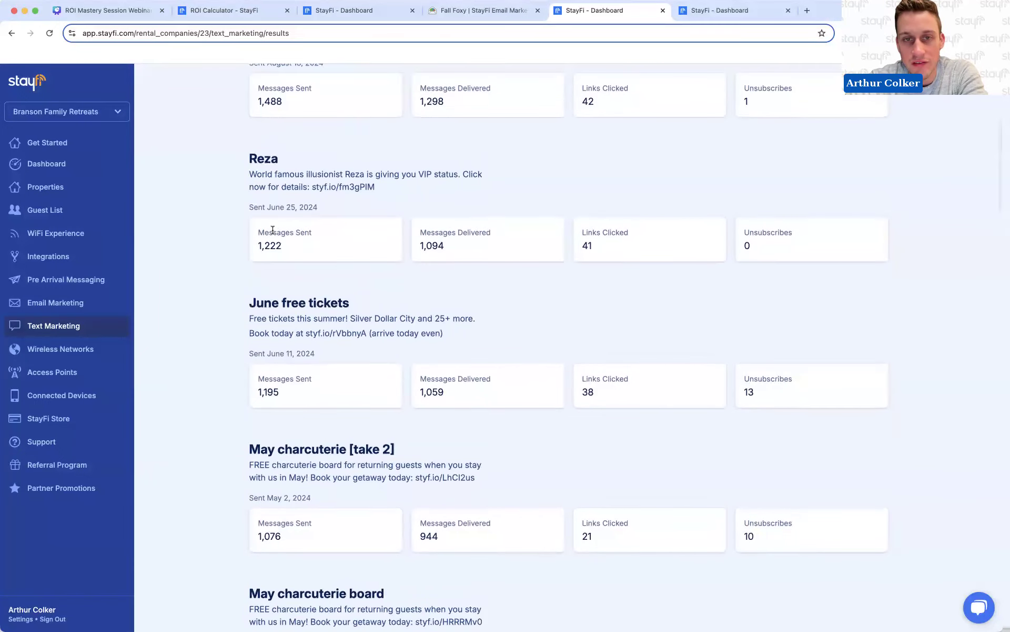
pyautogui.scroll(1, 460, 258)
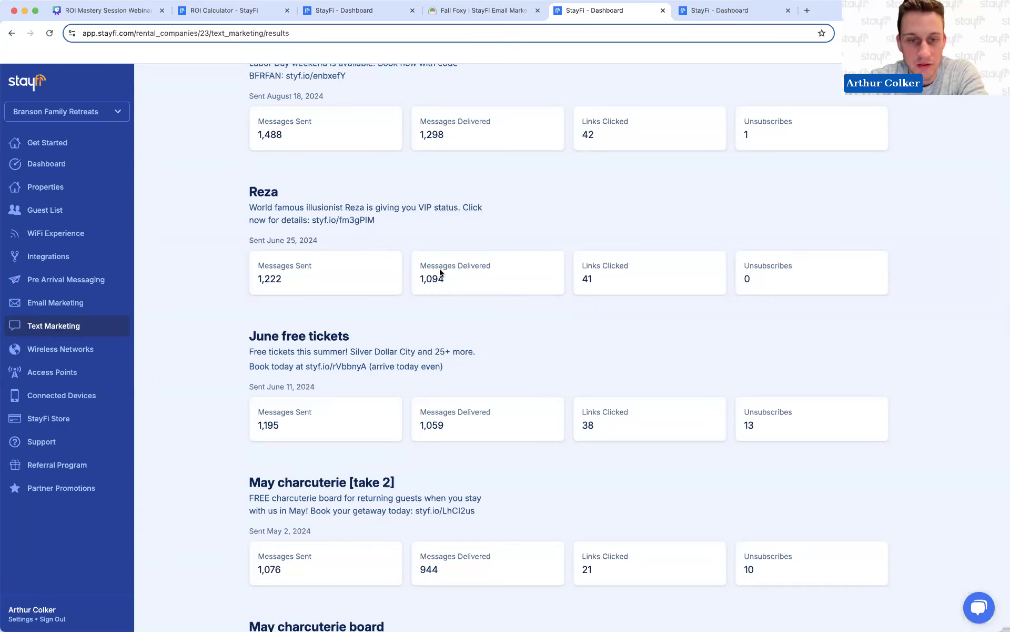
pyautogui.scroll(-3, 441, 272)
pyautogui.moveTo(253, 235); pyautogui.dragTo(523, 258)
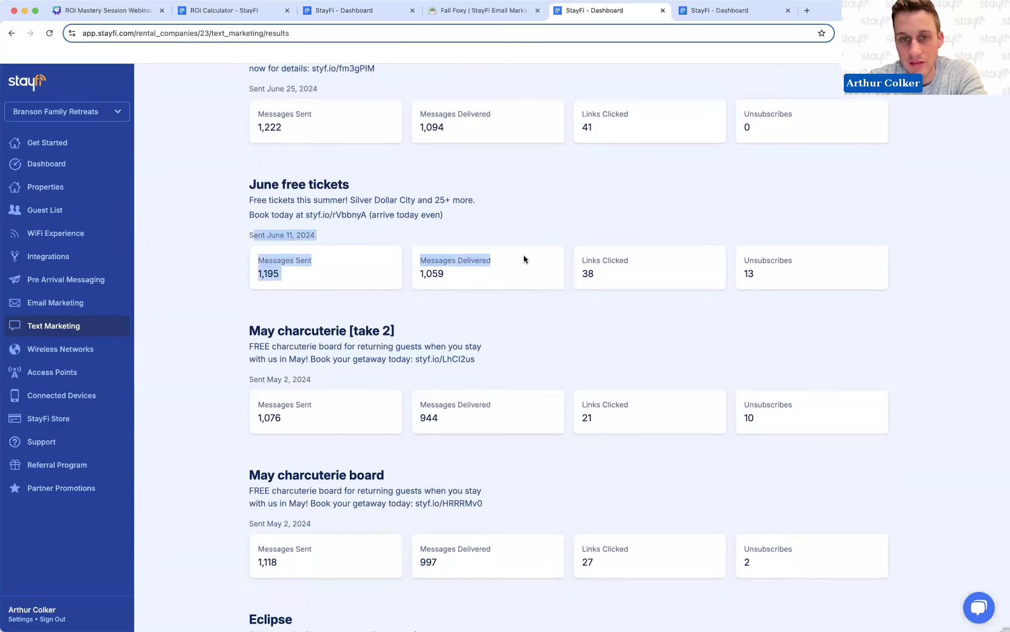
# - Go through the older group text results and highlight the Spring rates message title and text
pyautogui.click(529, 278)
pyautogui.scroll(2, 535, 221)
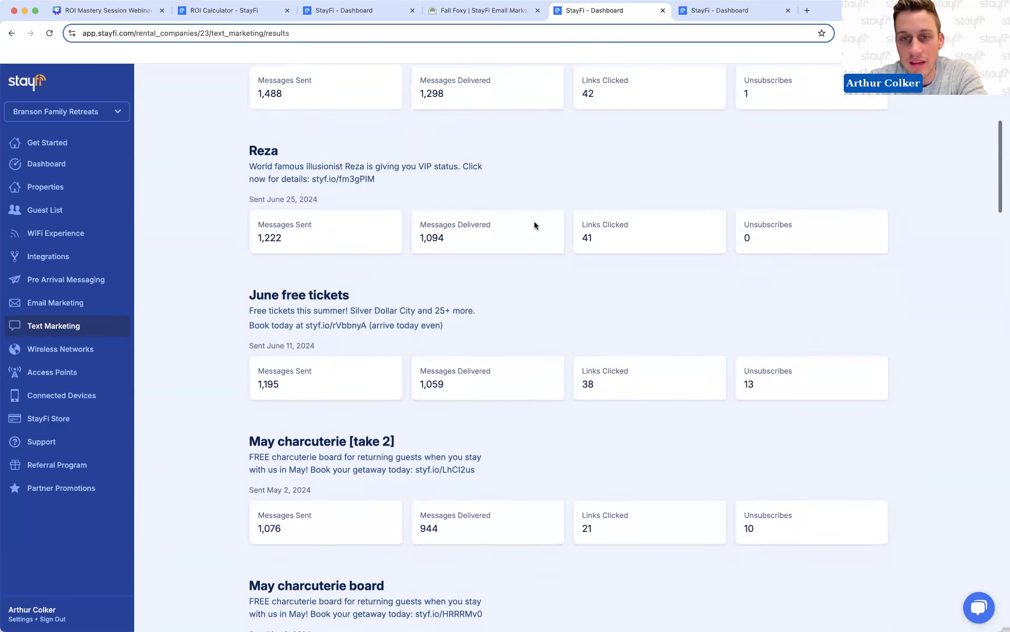
pyautogui.scroll(-3, 534, 225)
pyautogui.scroll(-5, 534, 226)
pyautogui.scroll(-5, 535, 225)
pyautogui.scroll(-10, 535, 226)
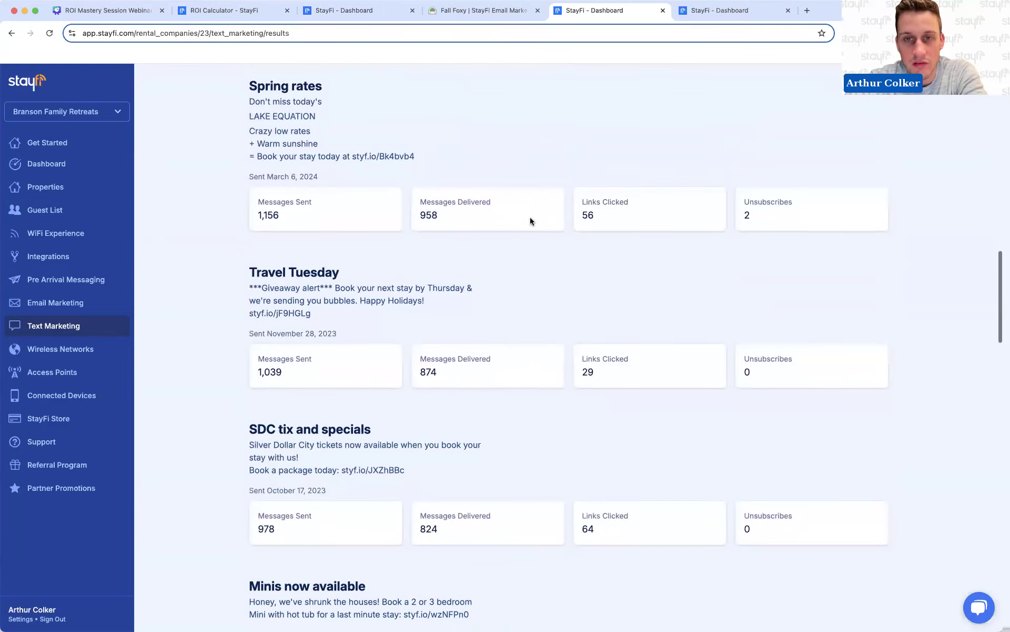
pyautogui.scroll(1, 530, 220)
pyautogui.moveTo(241, 113); pyautogui.dragTo(474, 190)
pyautogui.scroll(2, 680, 252)
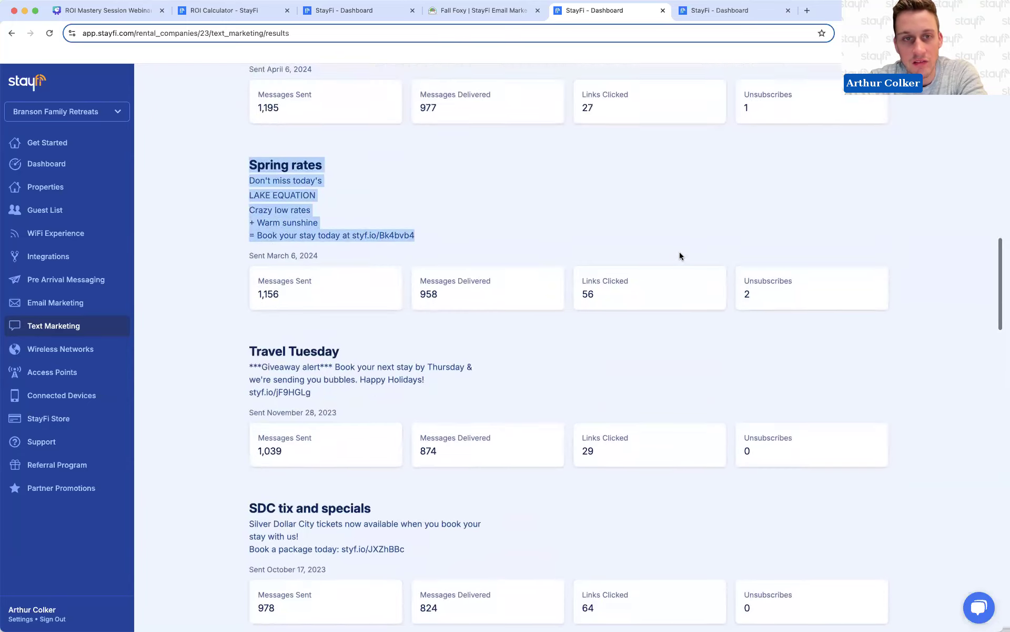
# - Compare the Spring rates and Travel Tuesday group texts by highlighting each message in turn
pyautogui.click(303, 216)
pyautogui.scroll(3, 326, 206)
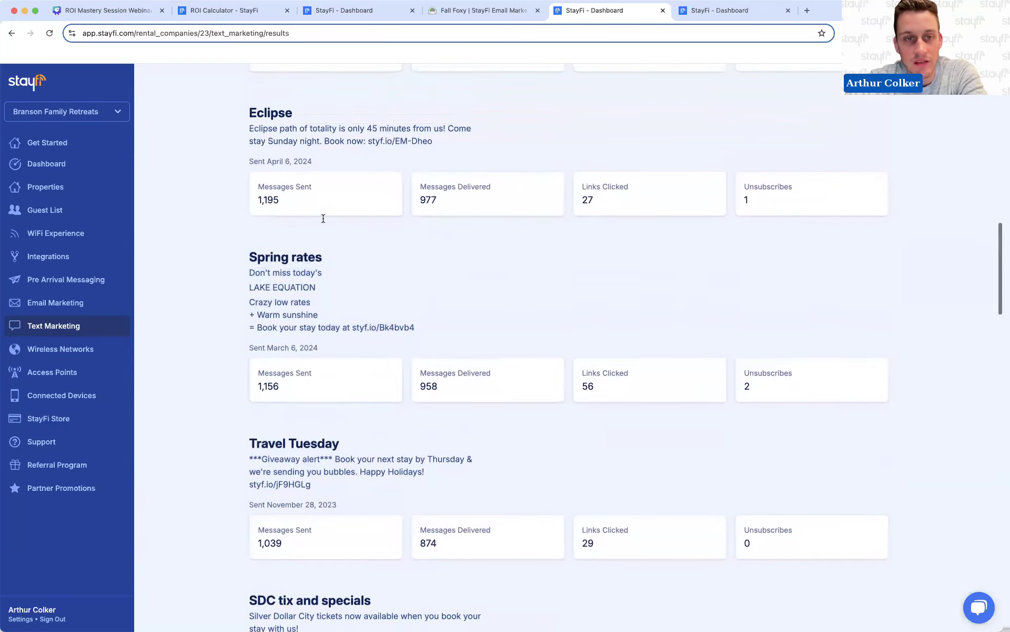
pyautogui.moveTo(241, 260); pyautogui.dragTo(386, 320)
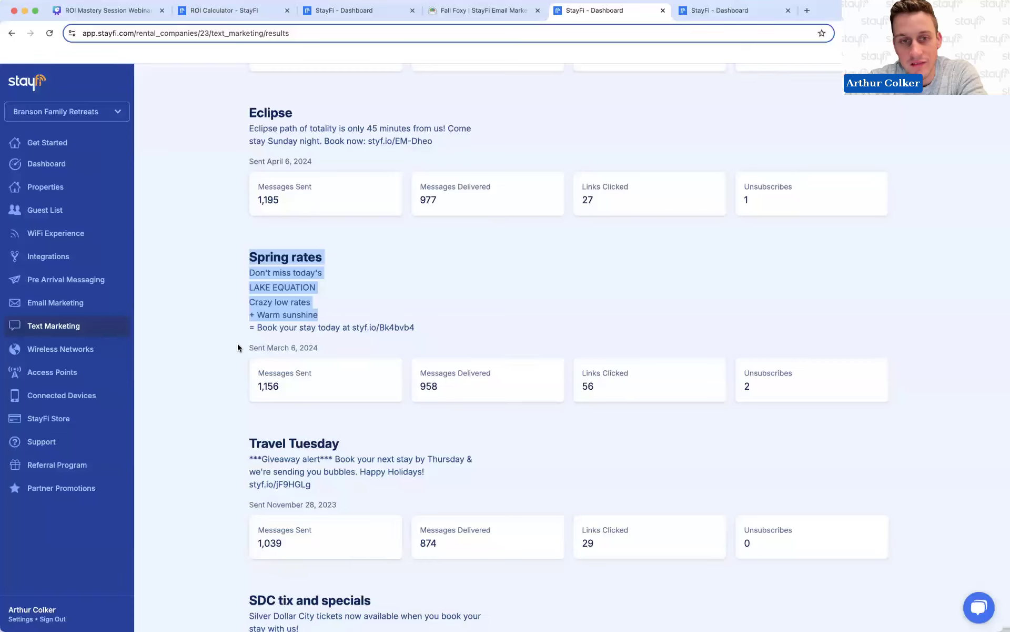
pyautogui.moveTo(425, 471); pyautogui.dragTo(237, 449)
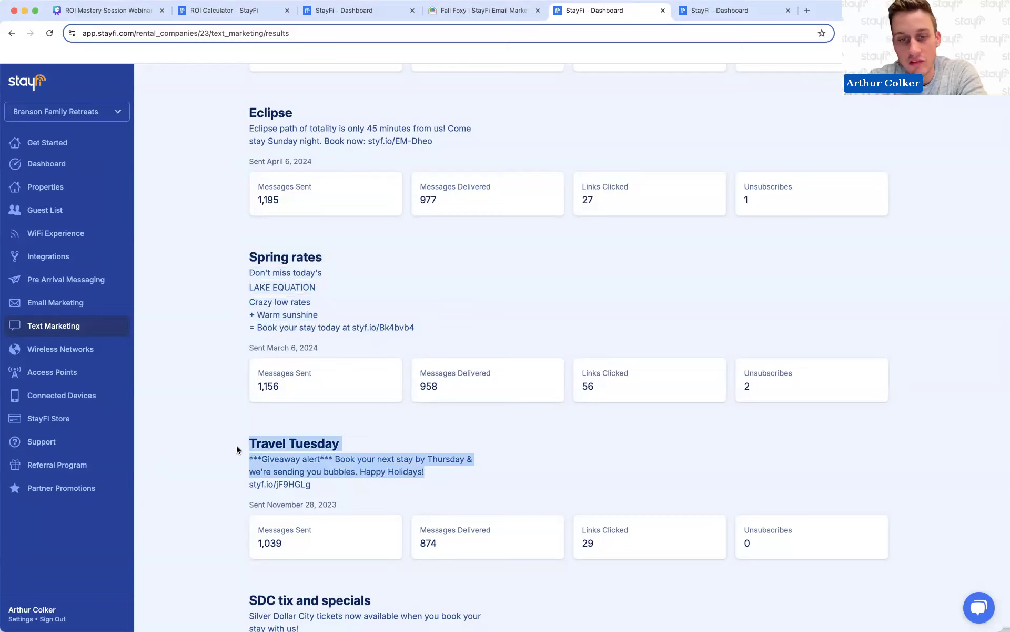
pyautogui.moveTo(417, 327); pyautogui.dragTo(197, 257)
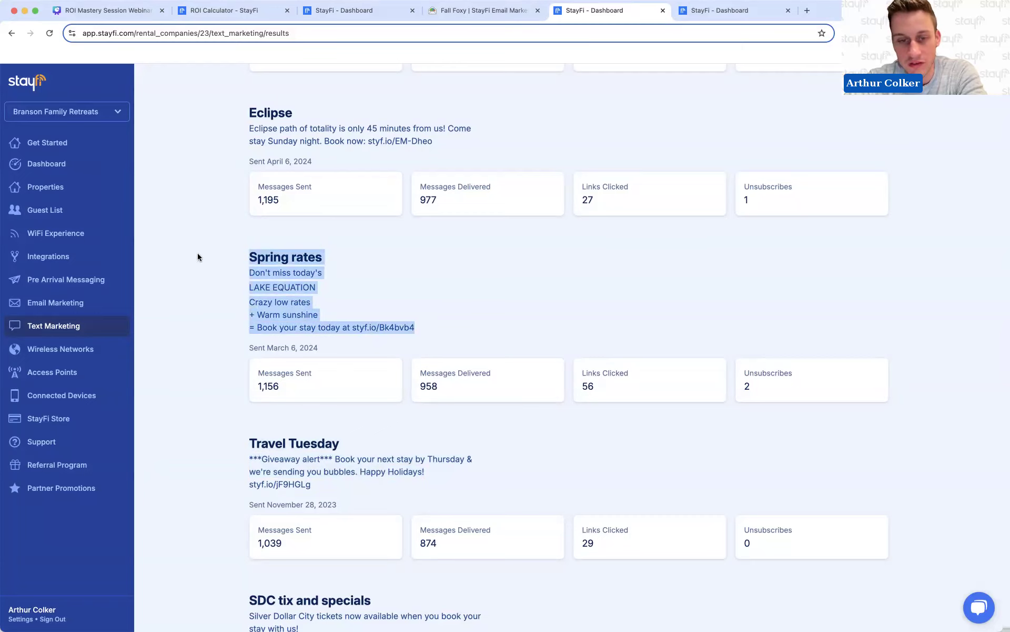
# - Highlight the opening line of the SDC tix and specials message and its Links Clicked figure
pyautogui.scroll(-5, 197, 253)
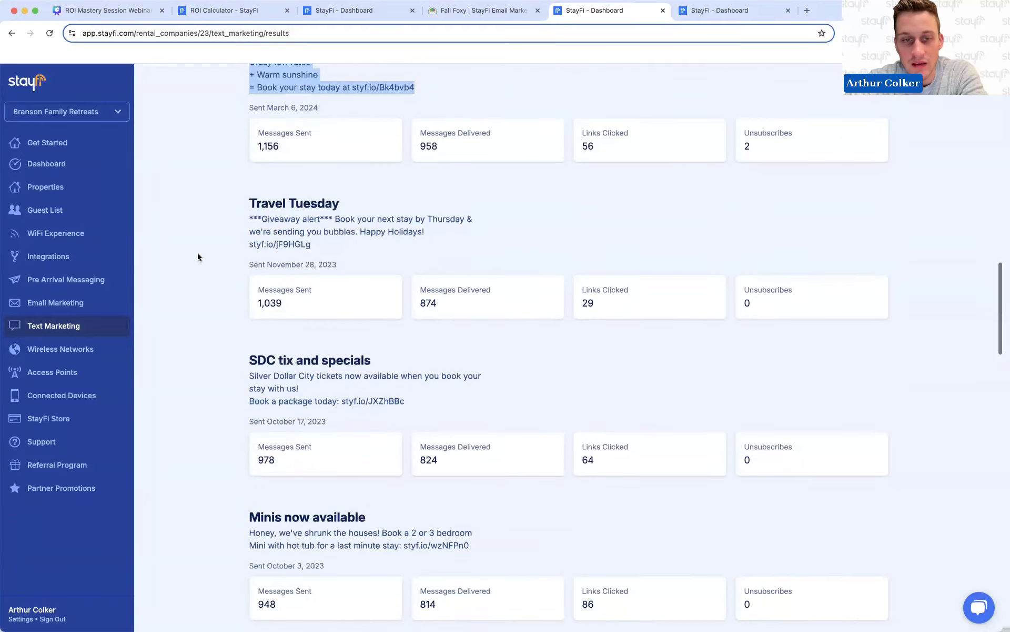
pyautogui.moveTo(241, 323); pyautogui.dragTo(413, 328)
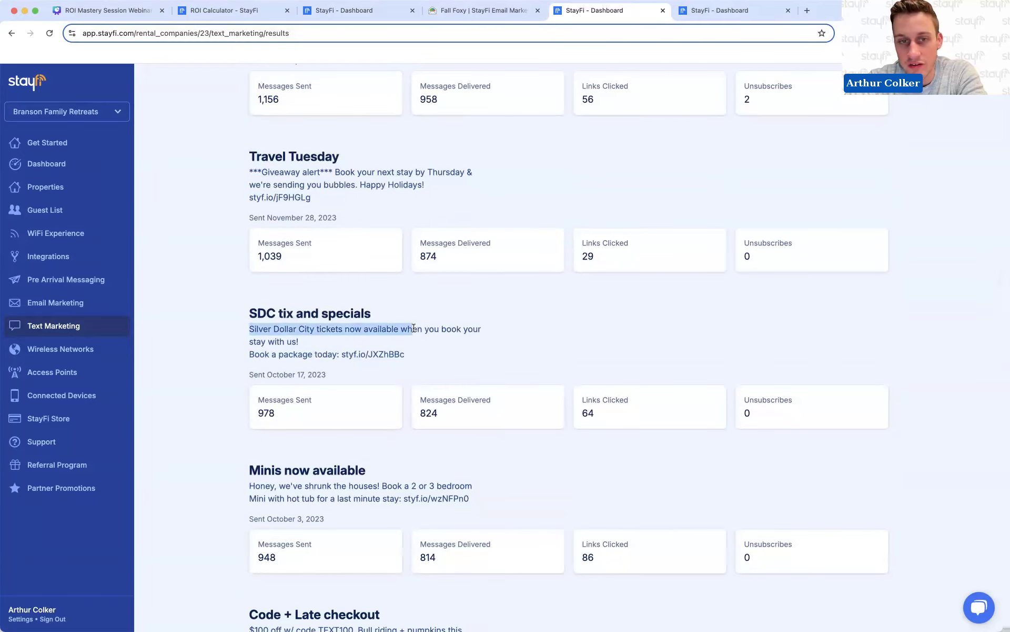
pyautogui.moveTo(661, 427); pyautogui.dragTo(572, 397)
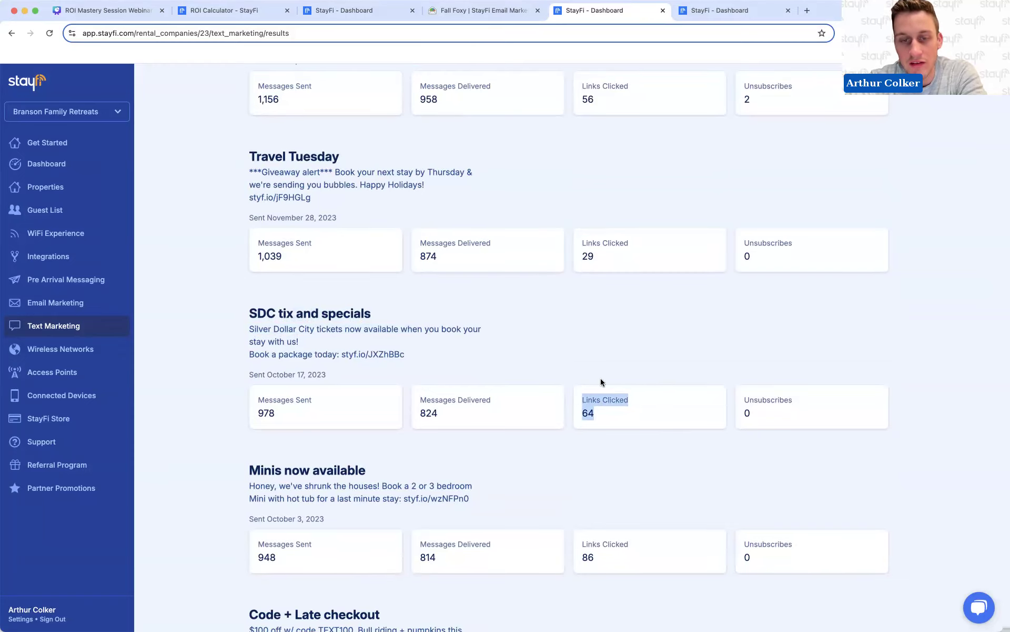
# - Find the May charcuterie [take 2] text and highlight its message and its delivered and links clicked figures
pyautogui.scroll(5, 601, 379)
pyautogui.scroll(12, 601, 382)
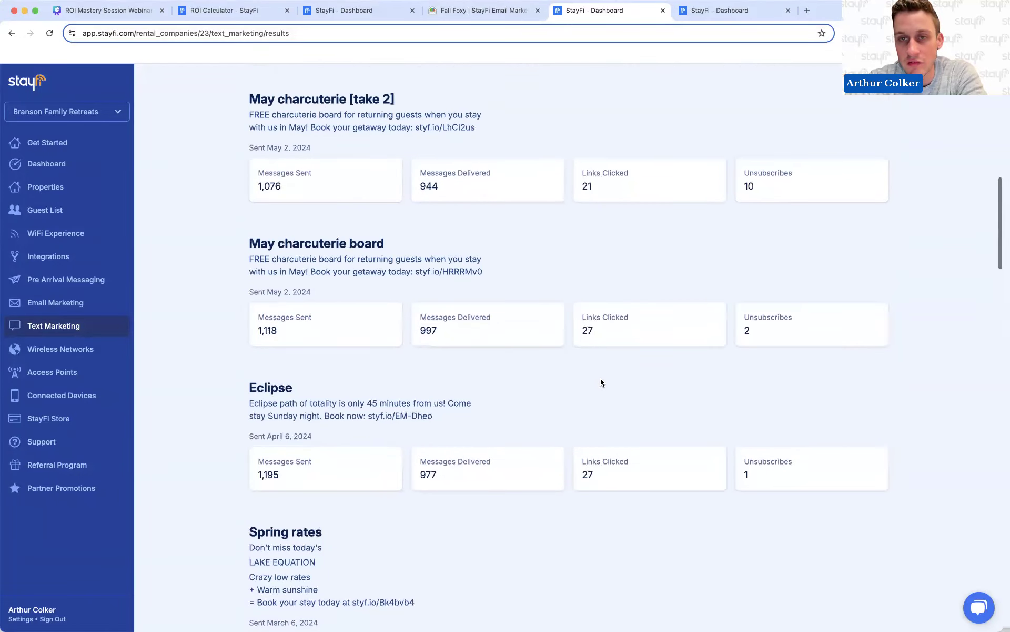
pyautogui.scroll(5, 601, 382)
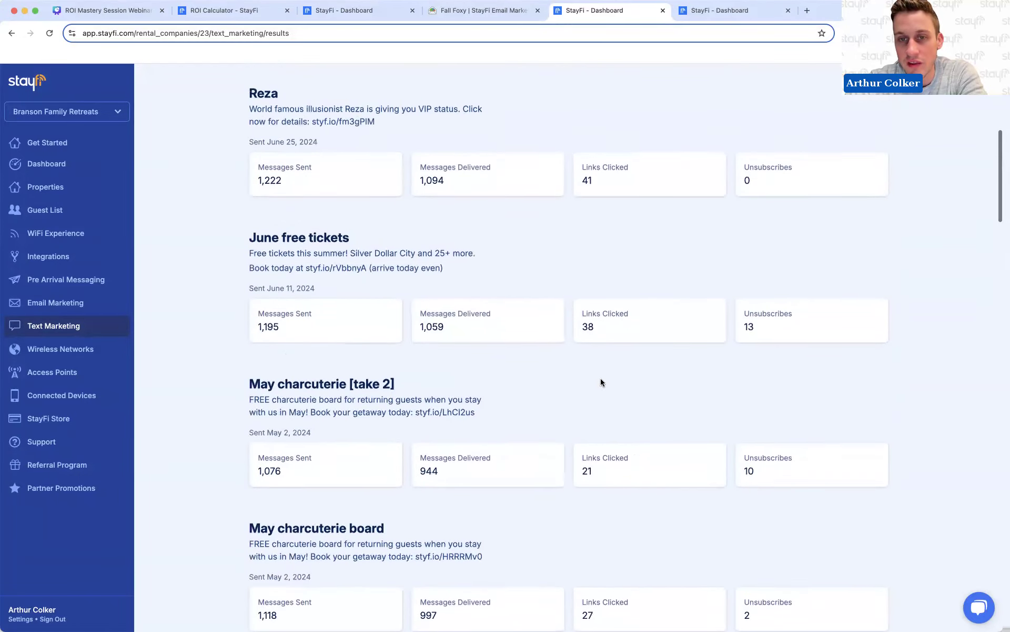
pyautogui.scroll(-5, 601, 382)
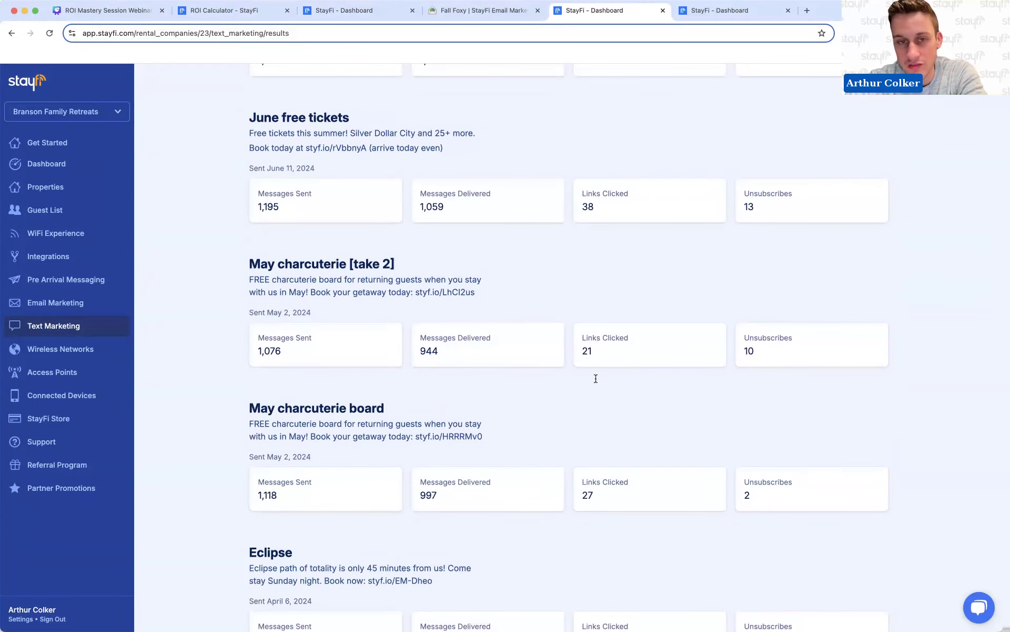
pyautogui.moveTo(250, 281); pyautogui.dragTo(463, 289)
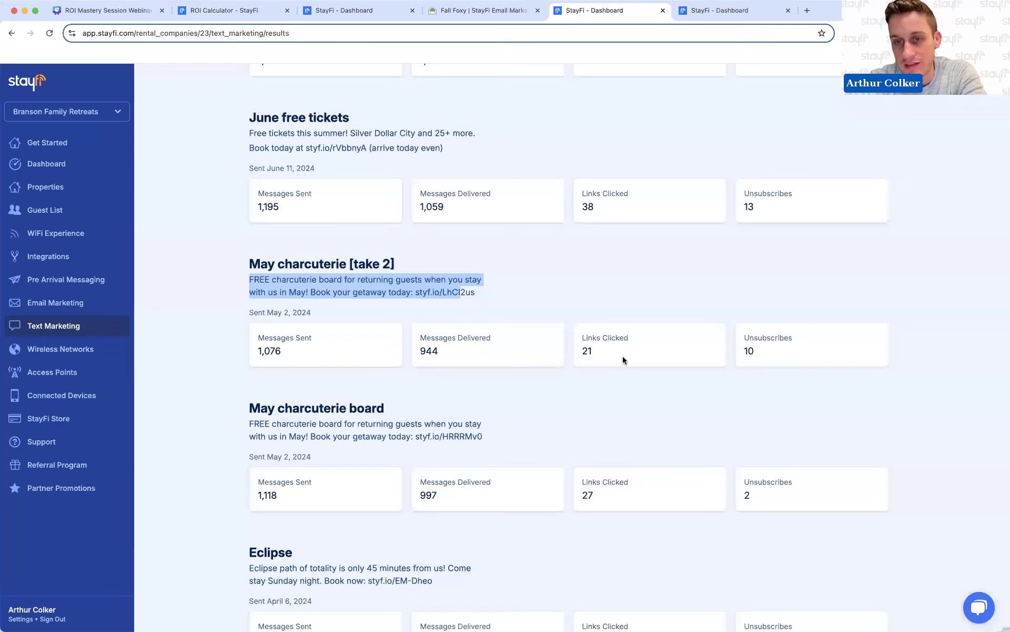
pyautogui.moveTo(623, 355); pyautogui.dragTo(551, 328)
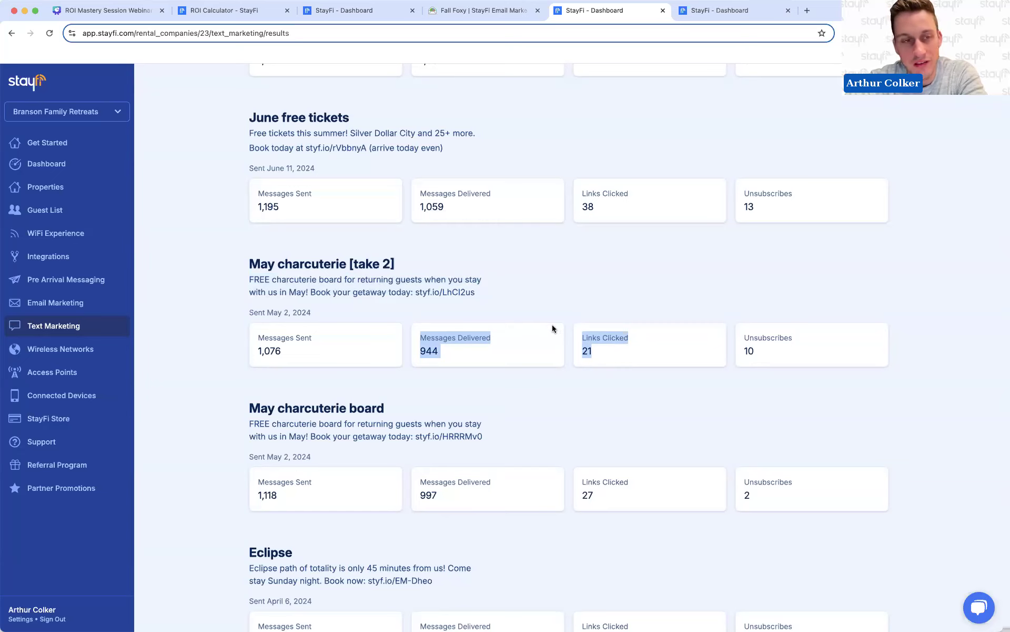
# - Return to the text marketing overview and highlight the Labor Day weekend booking line with code BFRFAN
pyautogui.scroll(10, 552, 328)
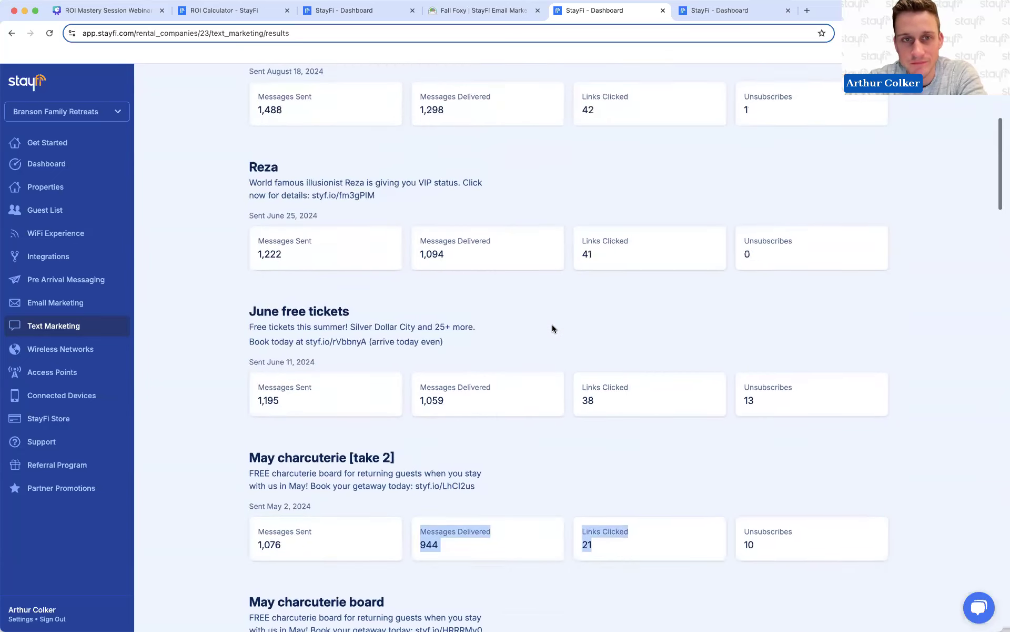
pyautogui.scroll(2, 551, 324)
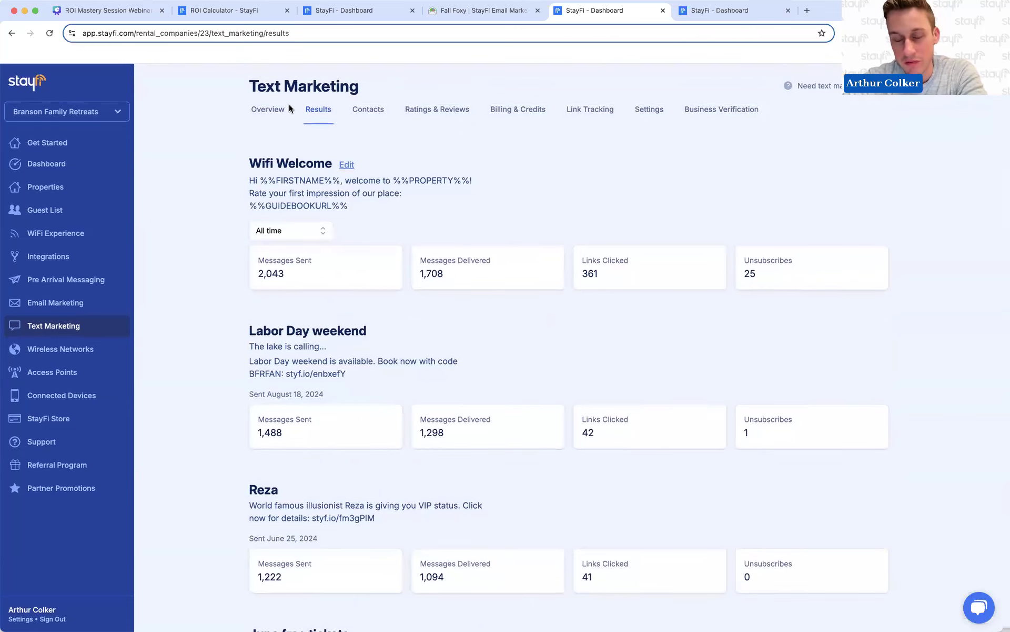
pyautogui.click(271, 110)
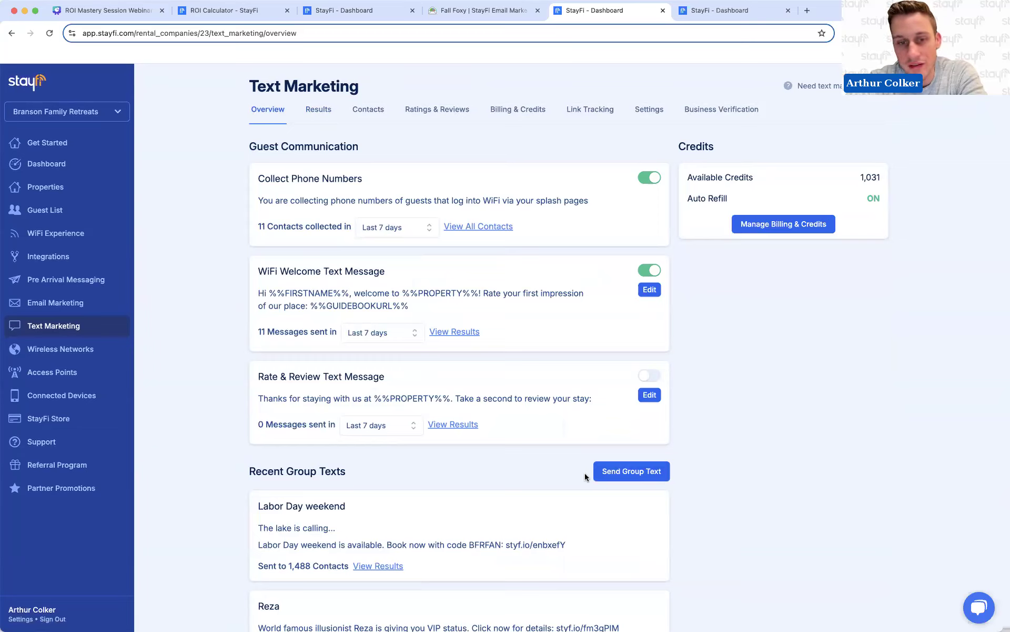
pyautogui.moveTo(257, 544); pyautogui.dragTo(550, 545)
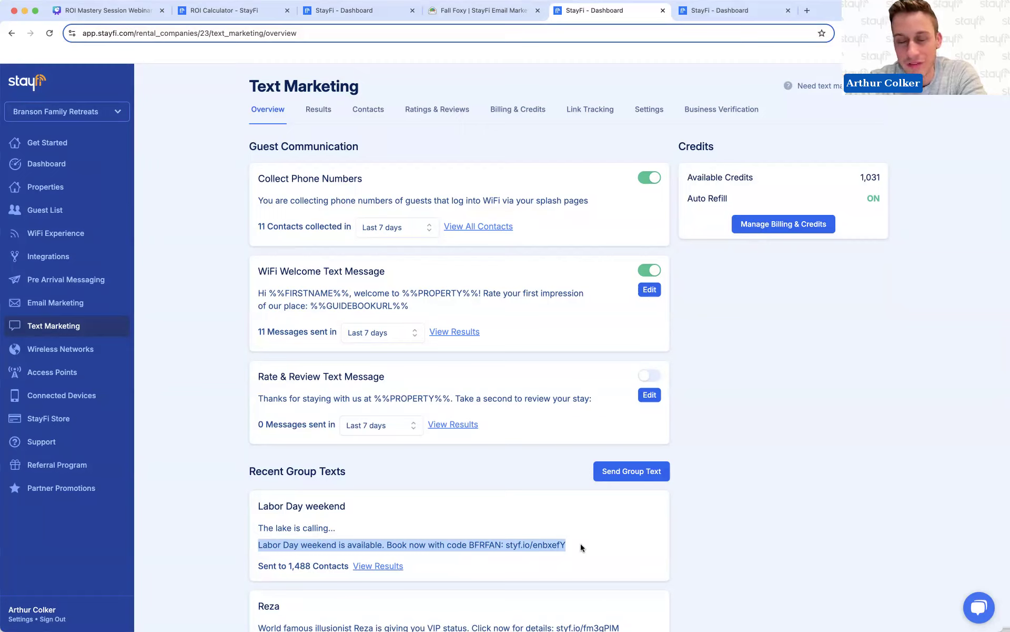
# - Switch back to the ROI Mastery Session webinar presentation in Canva and advance to the Measuring Direct Booking Success slide
pyautogui.click(746, 13)
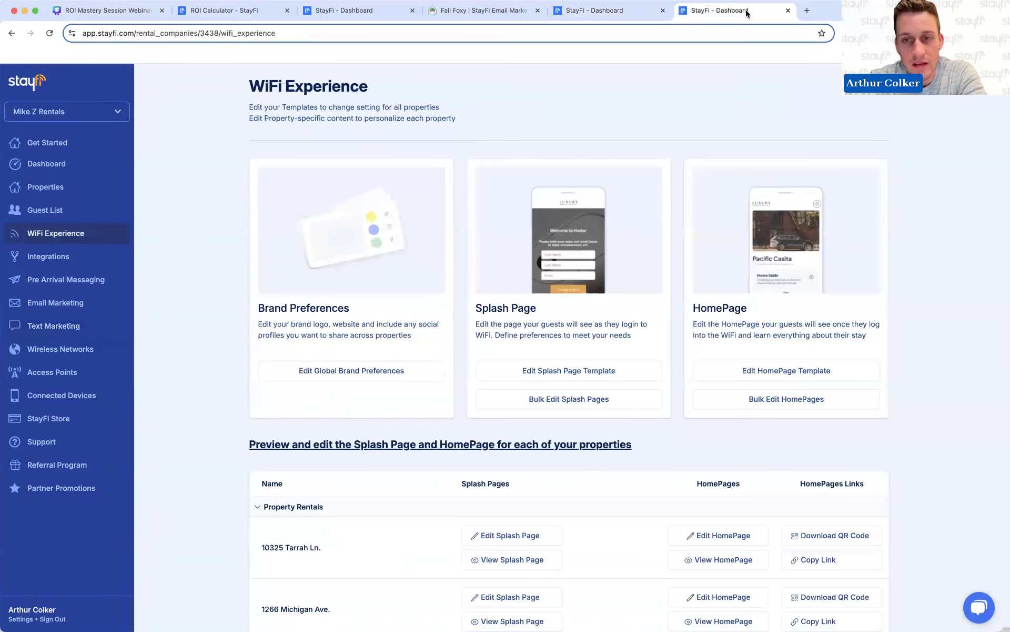
pyautogui.click(363, 8)
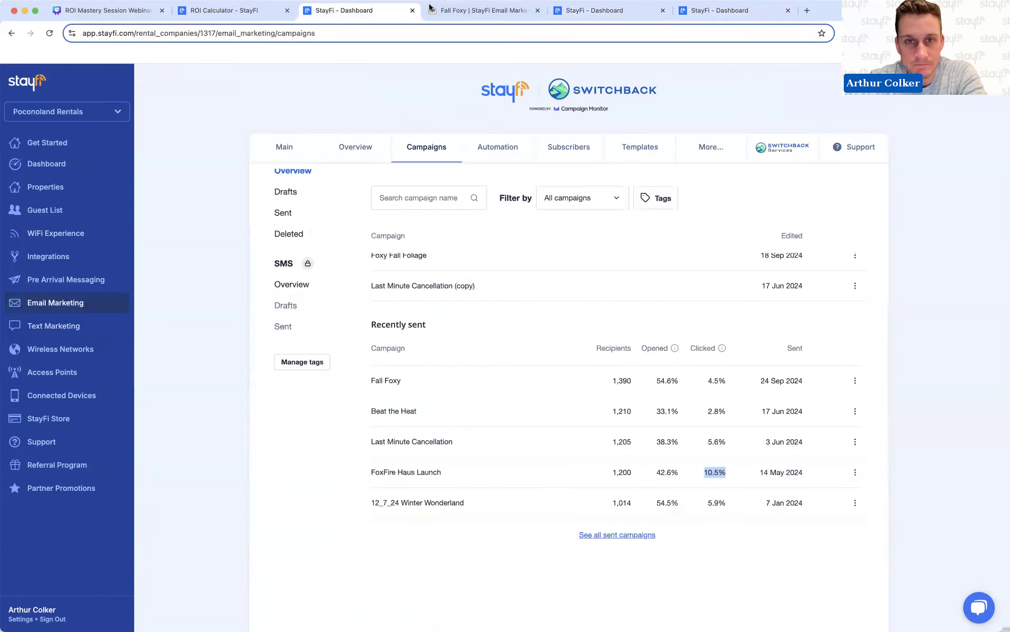
pyautogui.click(239, 11)
pyautogui.click(113, 11)
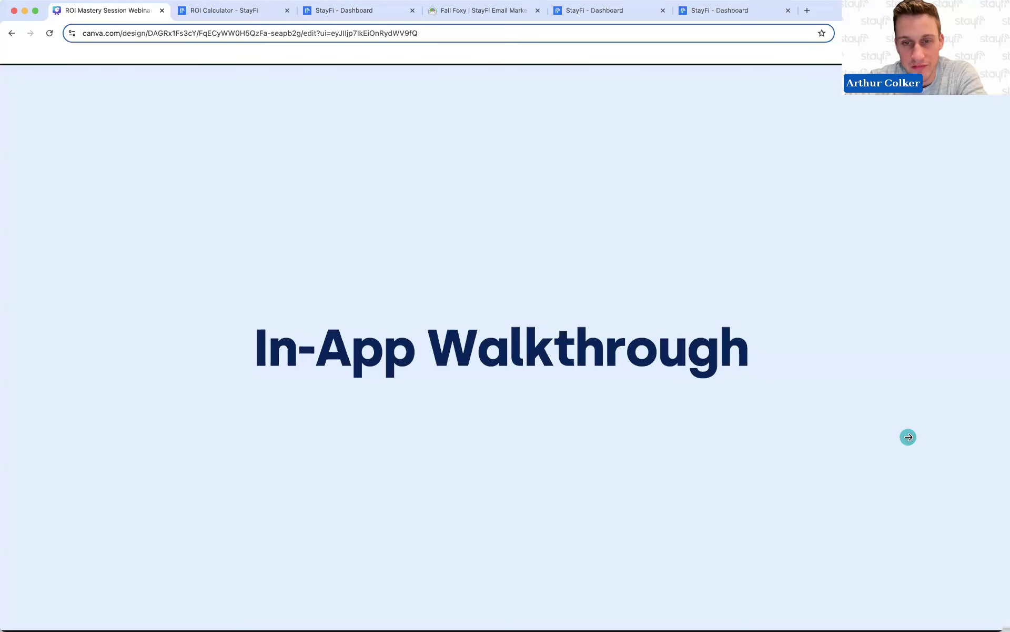
pyautogui.click(908, 437)
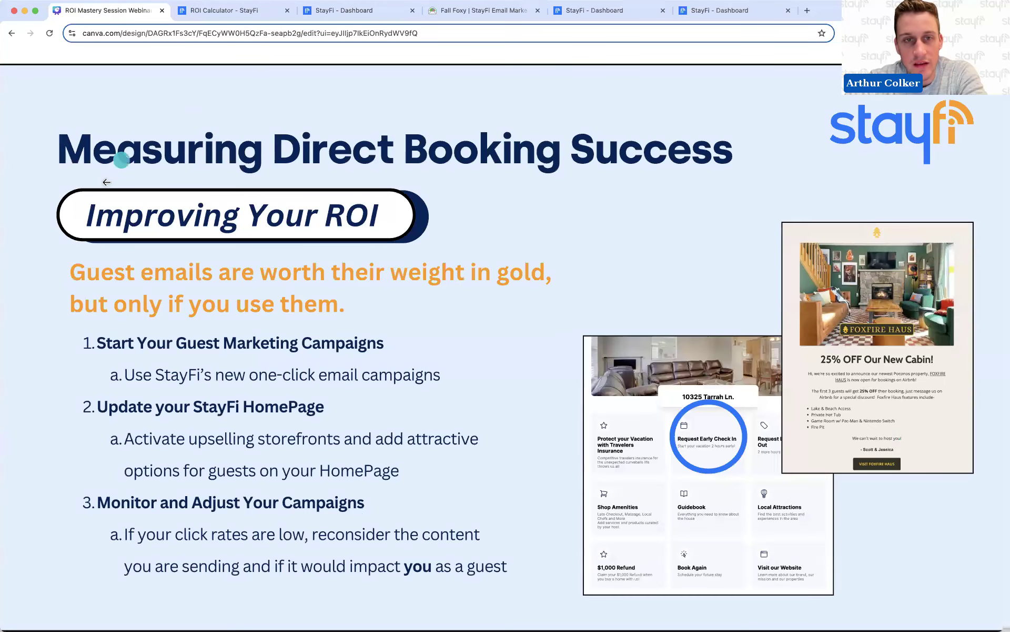
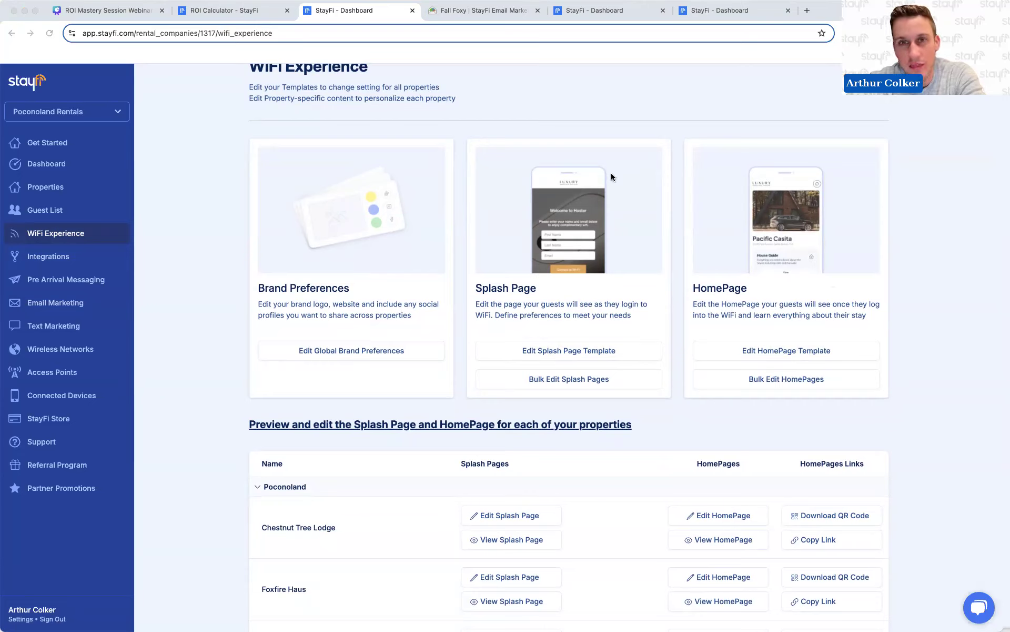
# - Open the guest HomePages of Chestnut Tree Lodge and Foxfire Haus from the Poconoland property list
pyautogui.scroll(-3, 611, 173)
pyautogui.scroll(1, 612, 177)
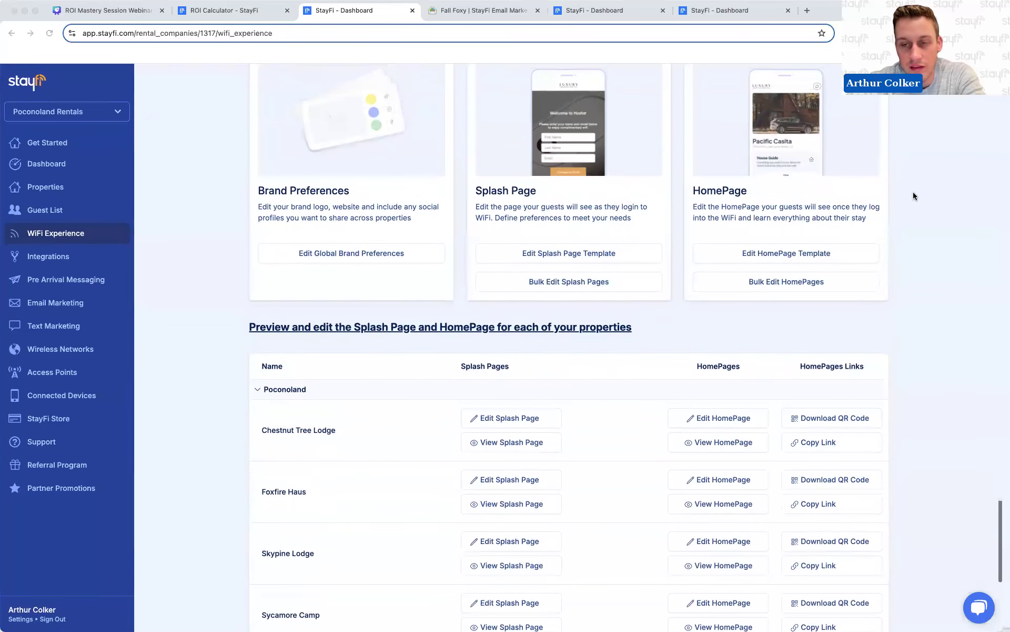
pyautogui.scroll(-1, 737, 388)
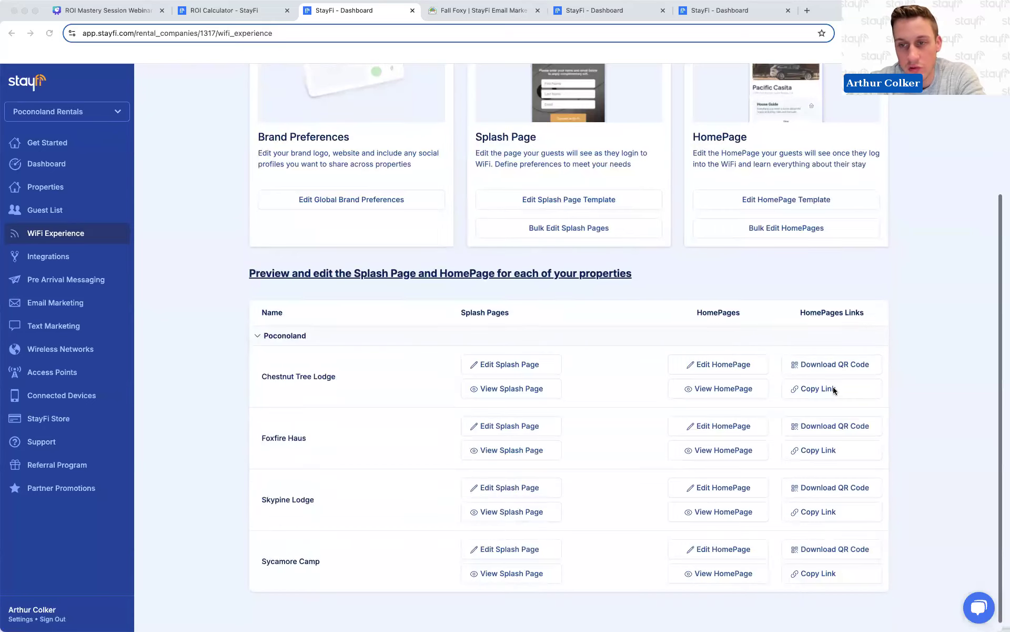
pyautogui.scroll(1, 613, 392)
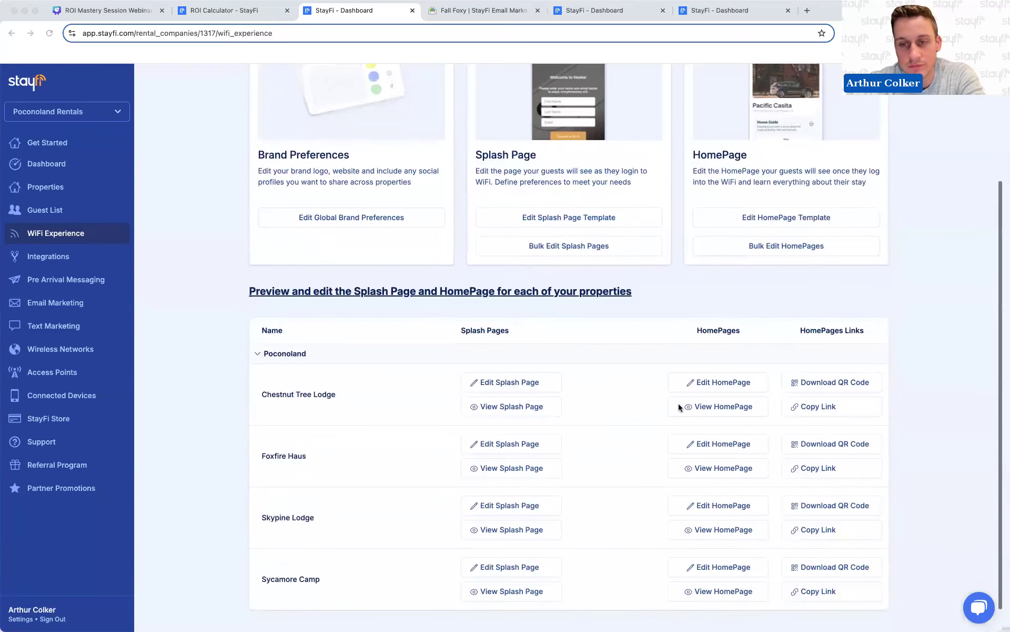
pyautogui.click(707, 409)
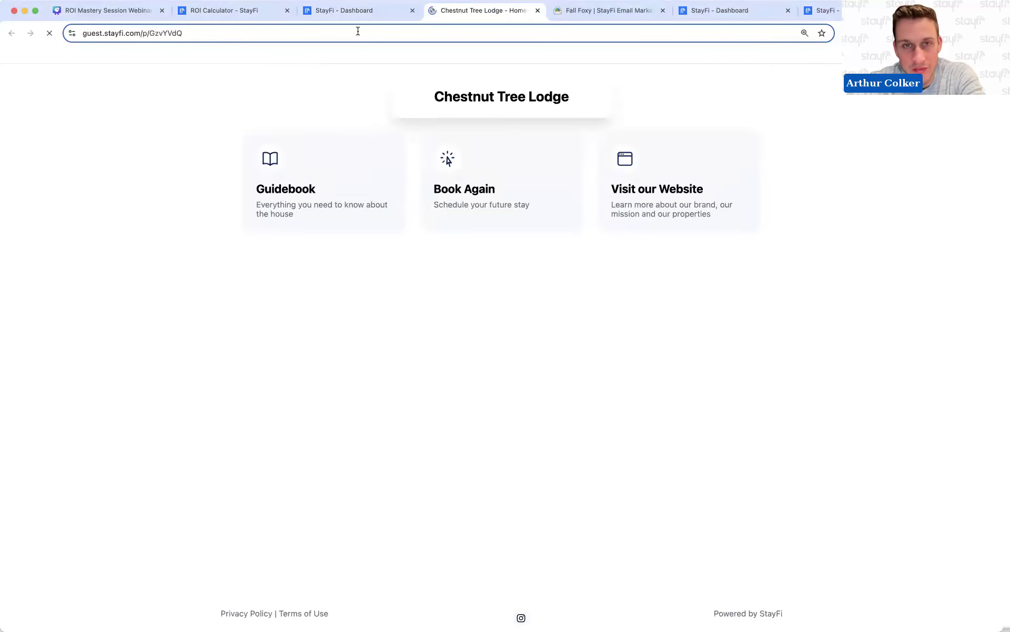
pyautogui.click(337, 10)
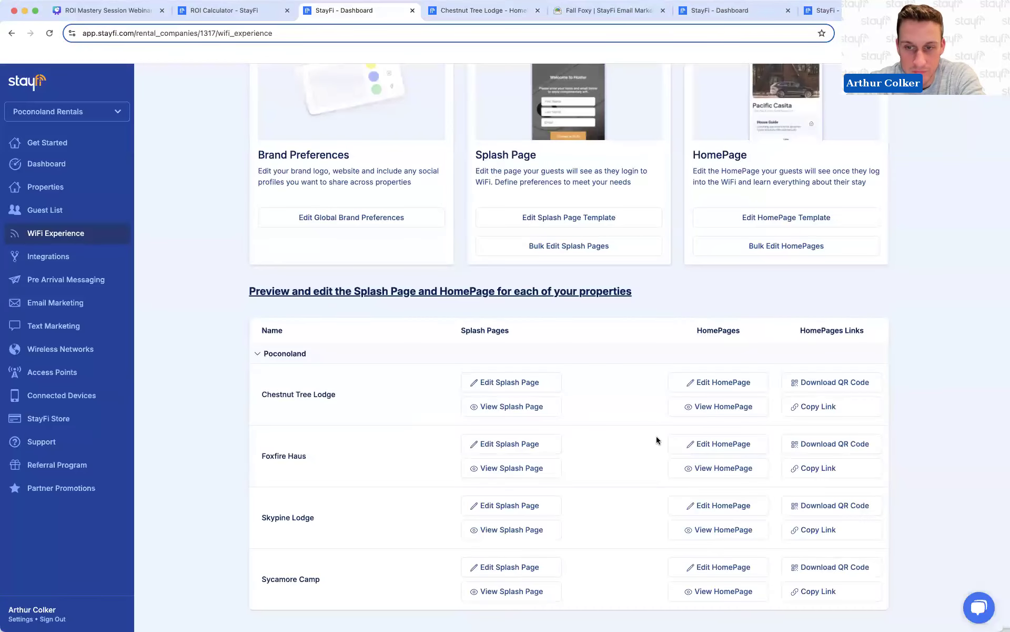
pyautogui.click(714, 467)
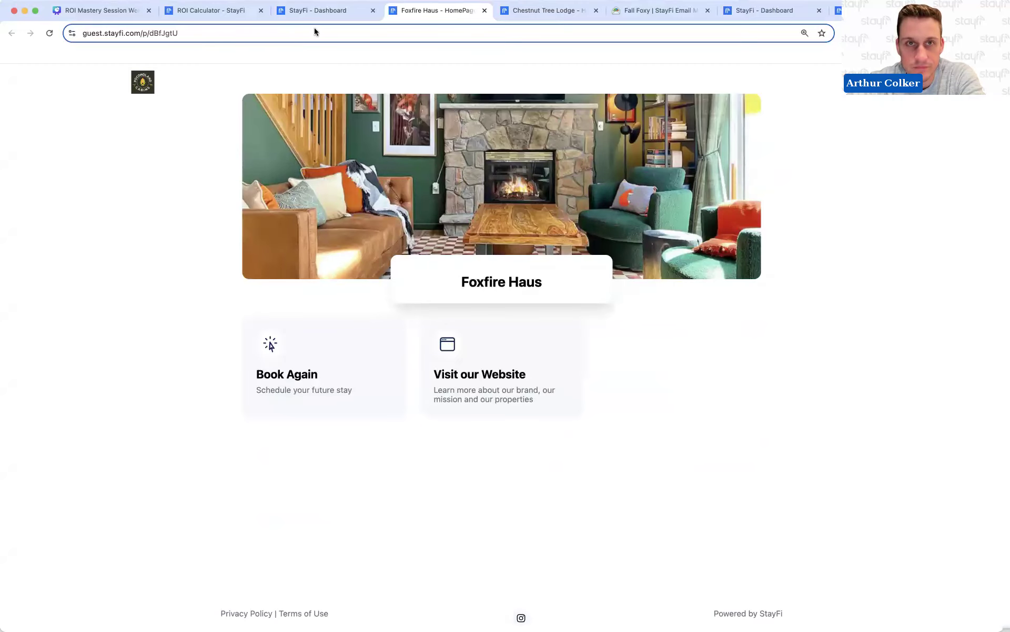
# - Look through the other open pages and switch to the WiFi Experience page of Mike Z Rentals
pyautogui.click(316, 10)
pyautogui.click(566, 12)
pyautogui.click(727, 15)
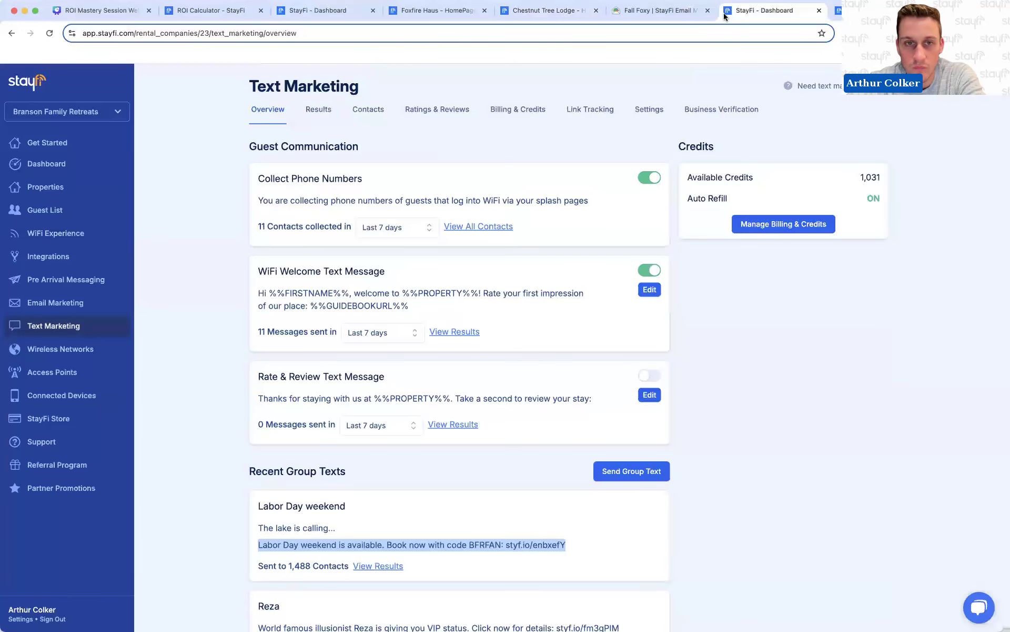
pyautogui.click(343, 11)
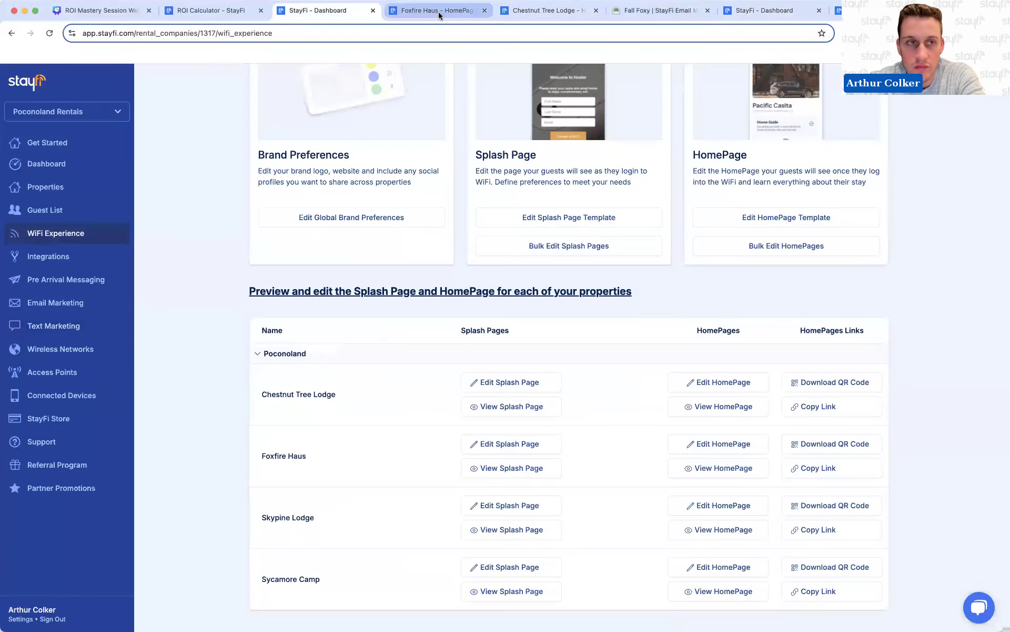
pyautogui.click(438, 12)
pyautogui.click(542, 12)
pyautogui.click(653, 10)
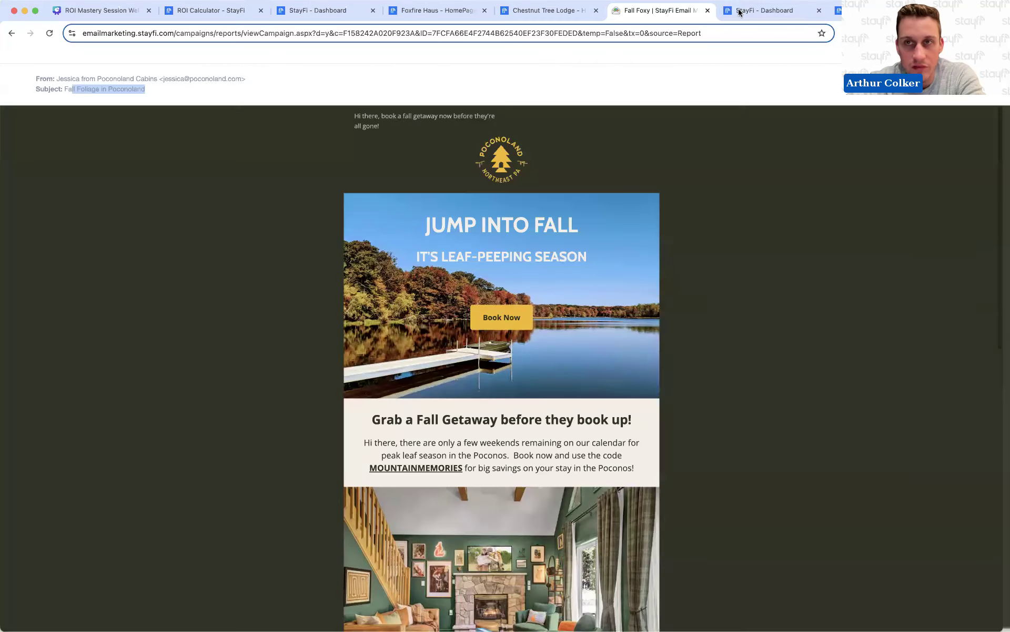
pyautogui.click(758, 10)
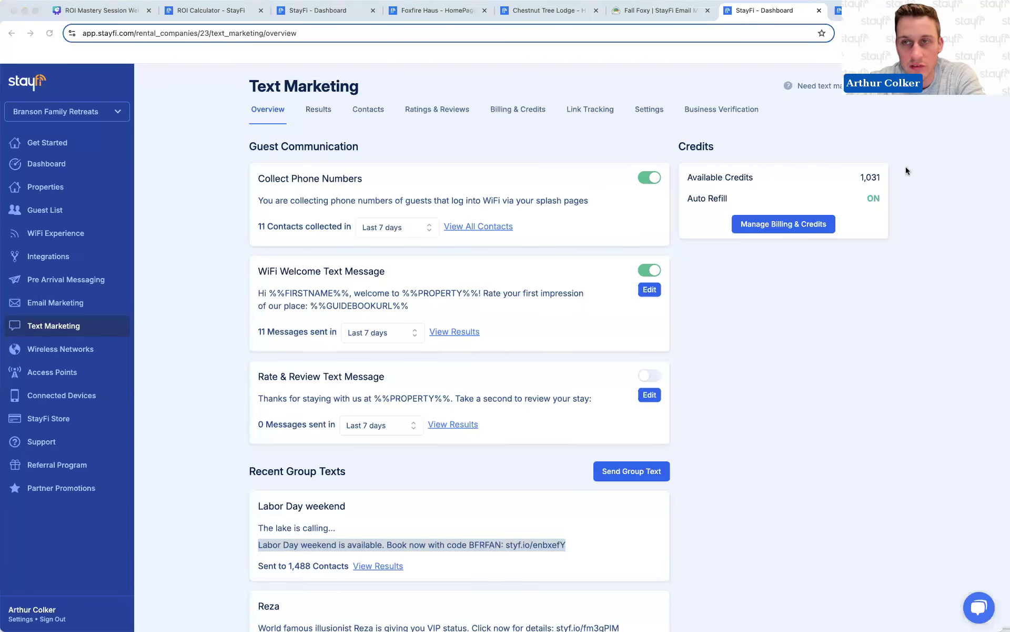
pyautogui.click(838, 10)
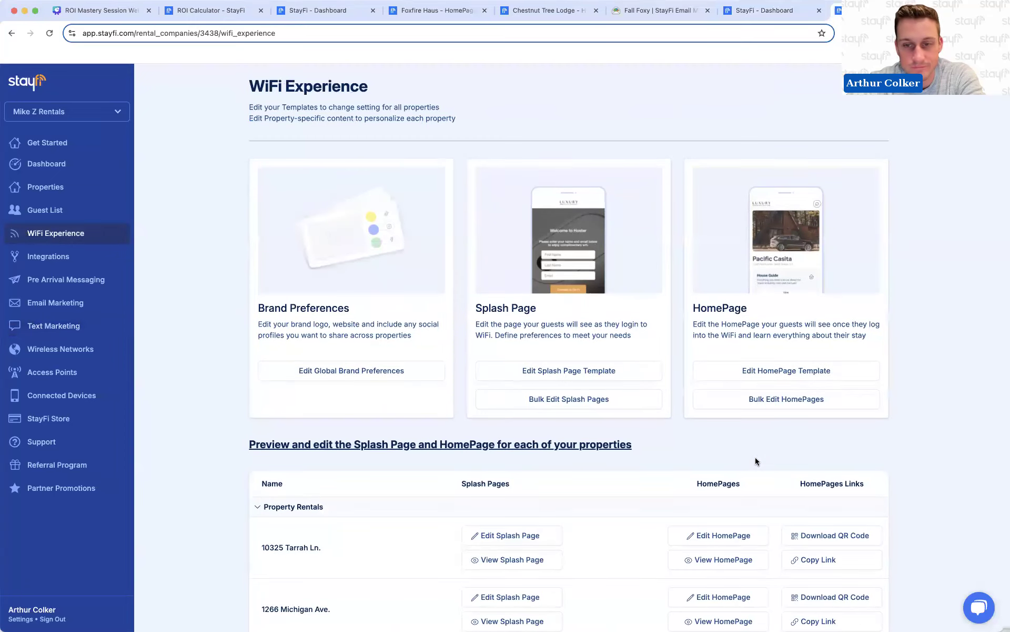
# - Open the guest HomePage of the first property under Property Rentals and look over its upsell and guide tiles
pyautogui.scroll(-2, 756, 457)
pyautogui.click(710, 509)
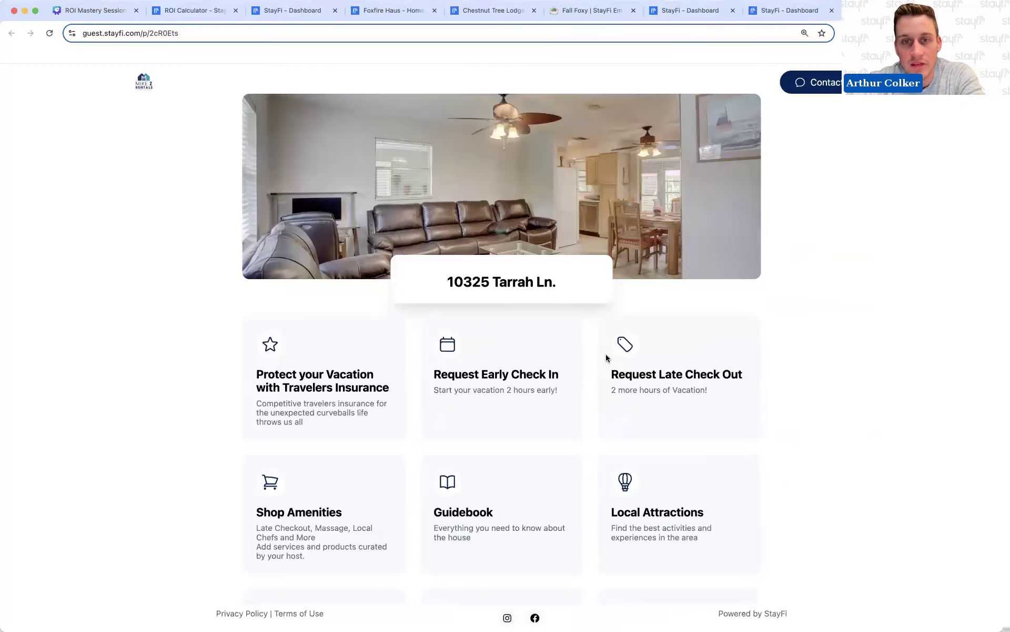
pyautogui.scroll(-1, 505, 378)
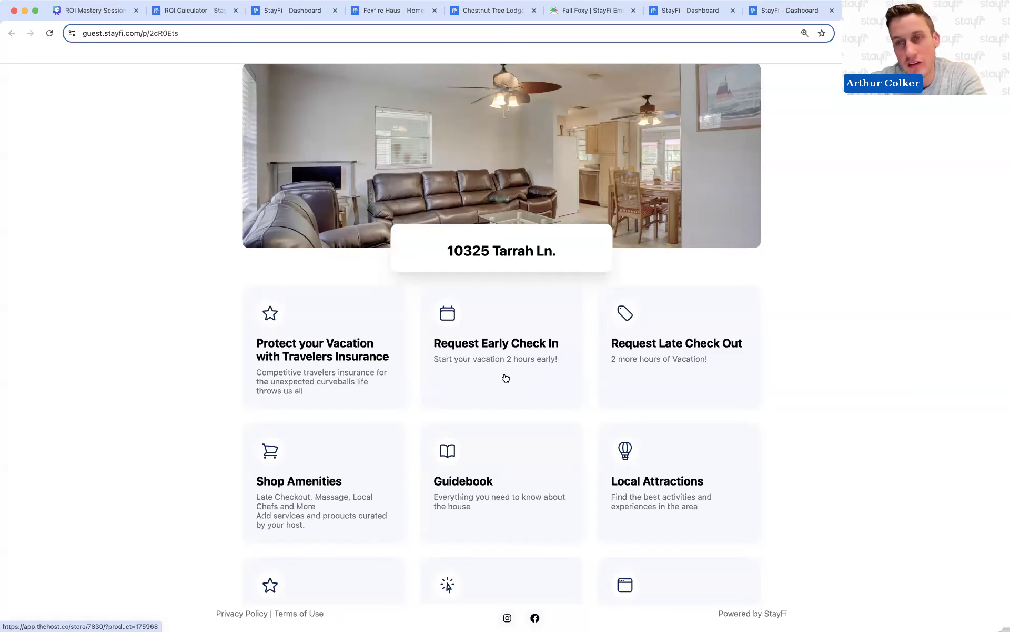
# - Return to the WiFi Experience page and examine the HomePage QR code and link options for the listed properties
pyautogui.click(783, 16)
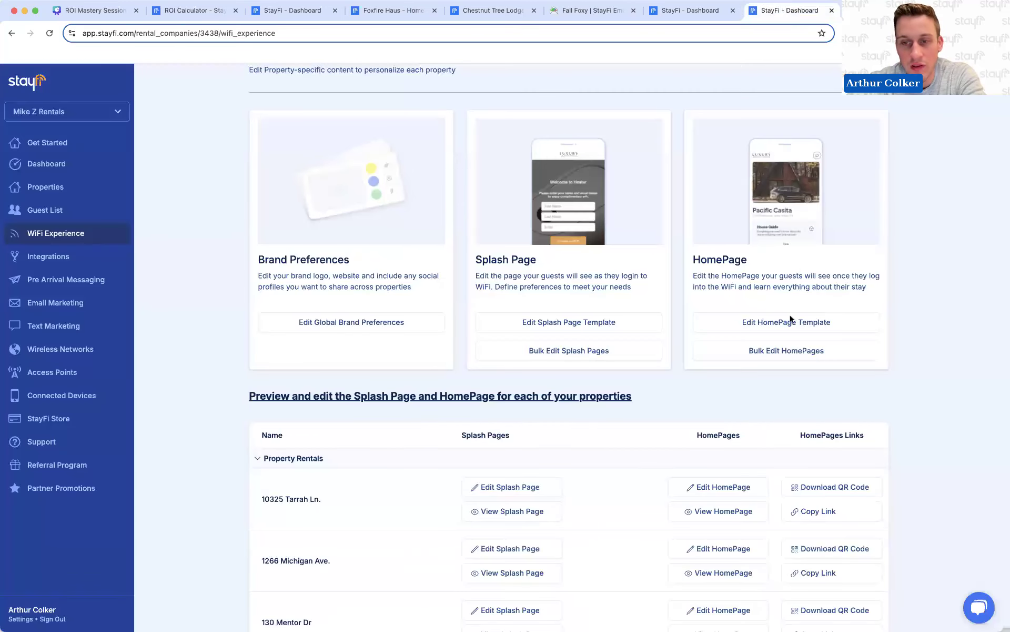
pyautogui.scroll(2, 718, 505)
pyautogui.scroll(-1, 734, 505)
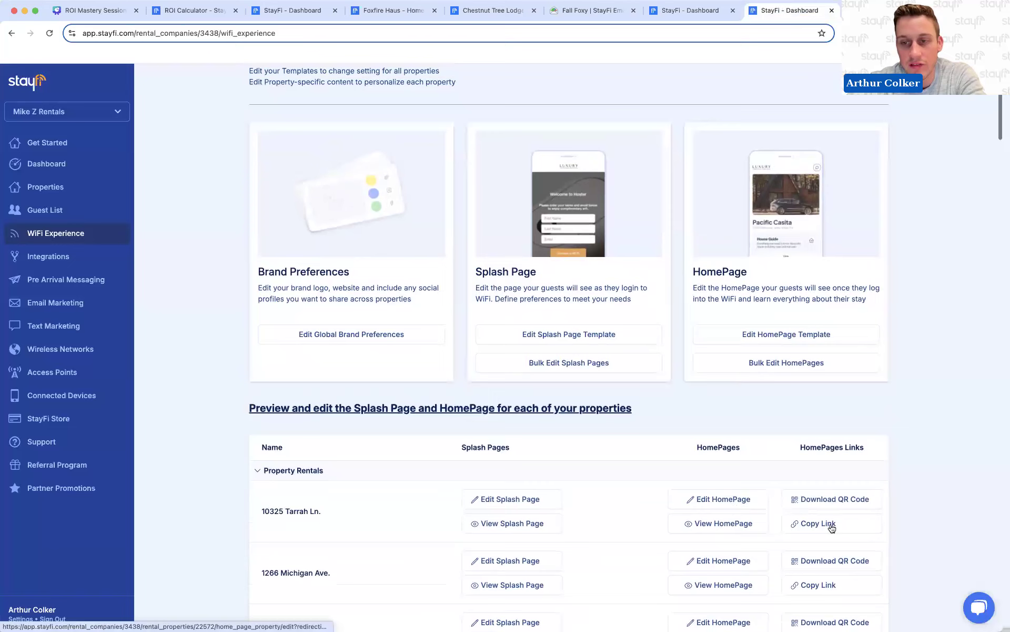
pyautogui.scroll(-2, 831, 527)
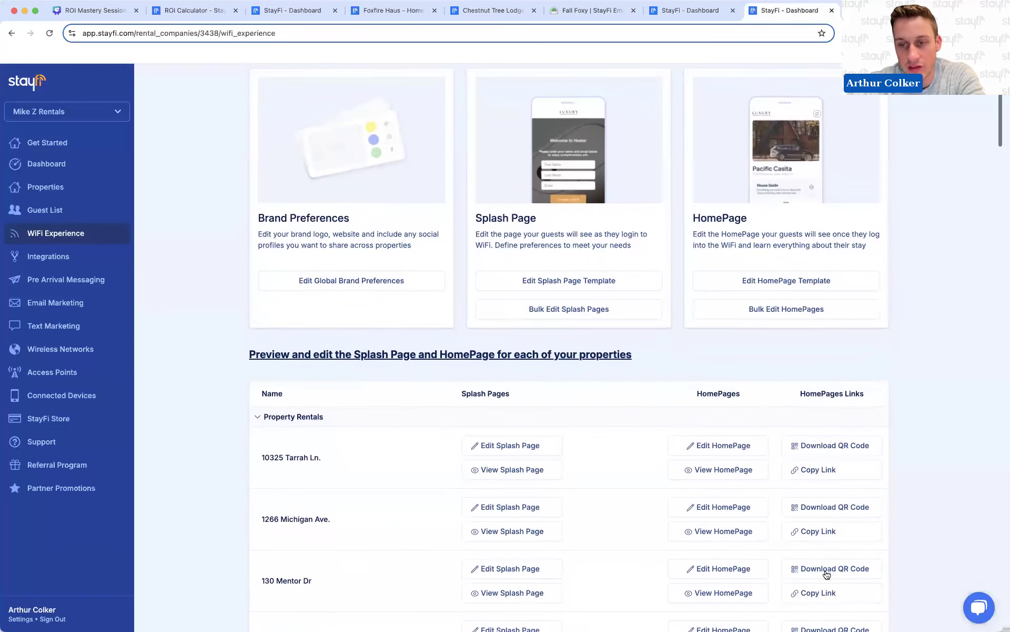
pyautogui.scroll(1, 827, 574)
pyautogui.scroll(-3, 826, 574)
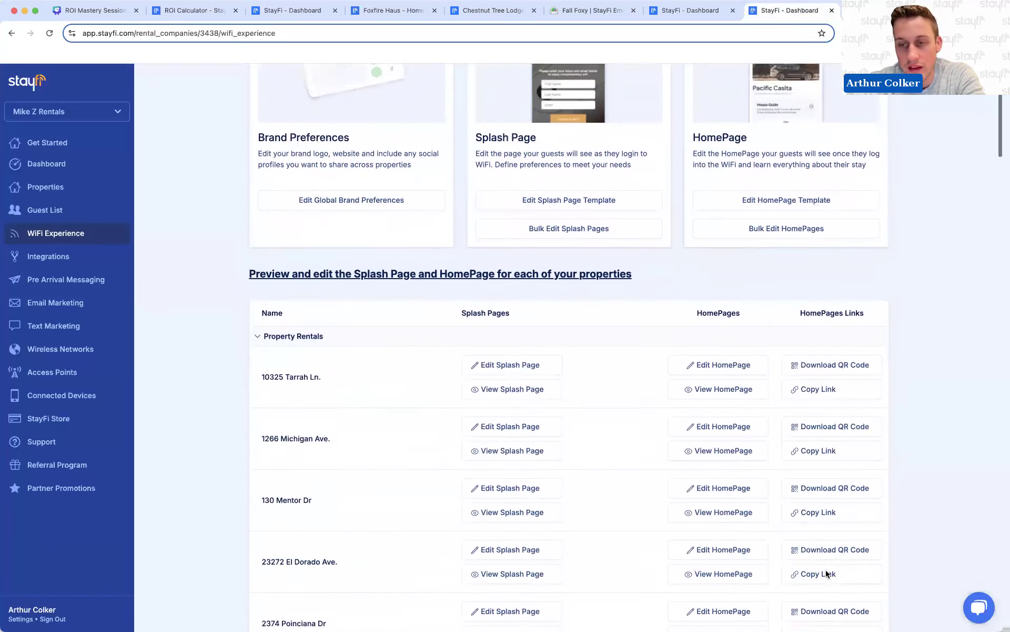
pyautogui.scroll(3, 828, 575)
# - Copy the HomePage link of the first listed property and view that property's guest HomePage
pyautogui.click(816, 501)
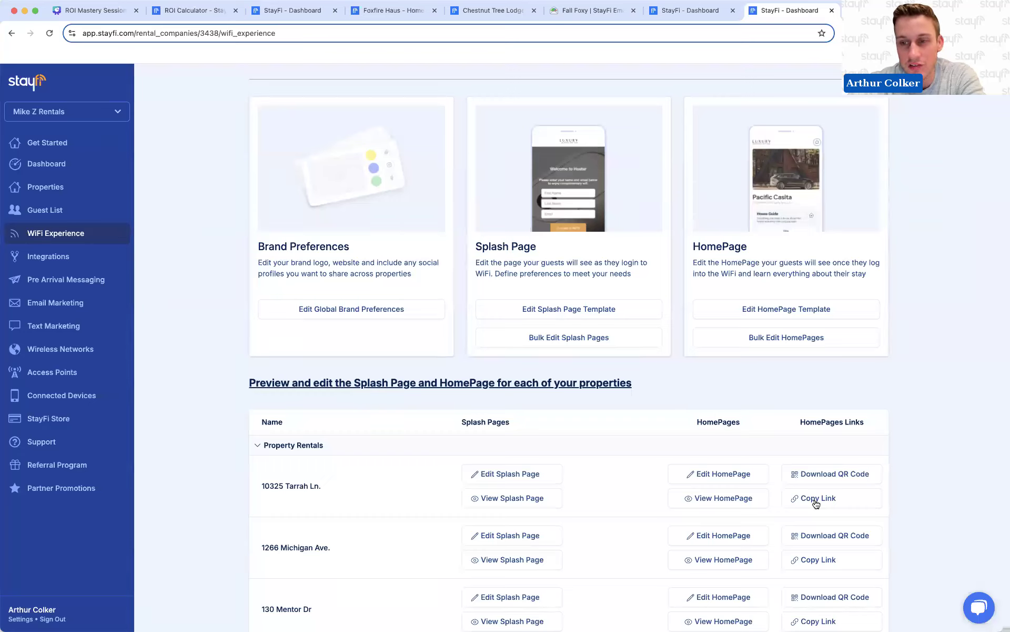
pyautogui.click(817, 504)
pyautogui.press('super+l')
pyautogui.press('super+v')
pyautogui.press('Return')
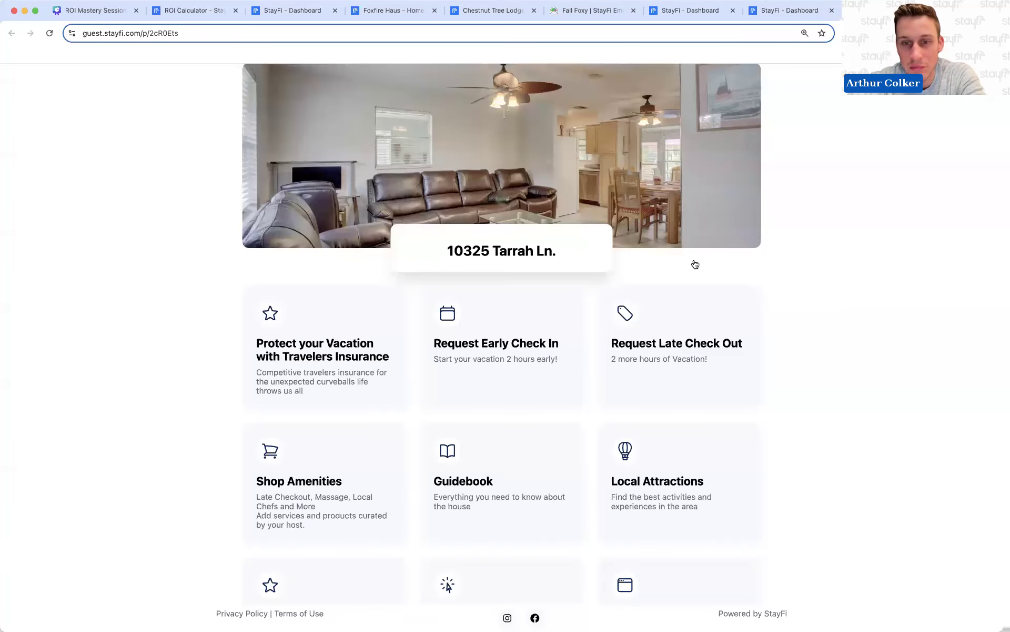
pyautogui.scroll(3, 600, 428)
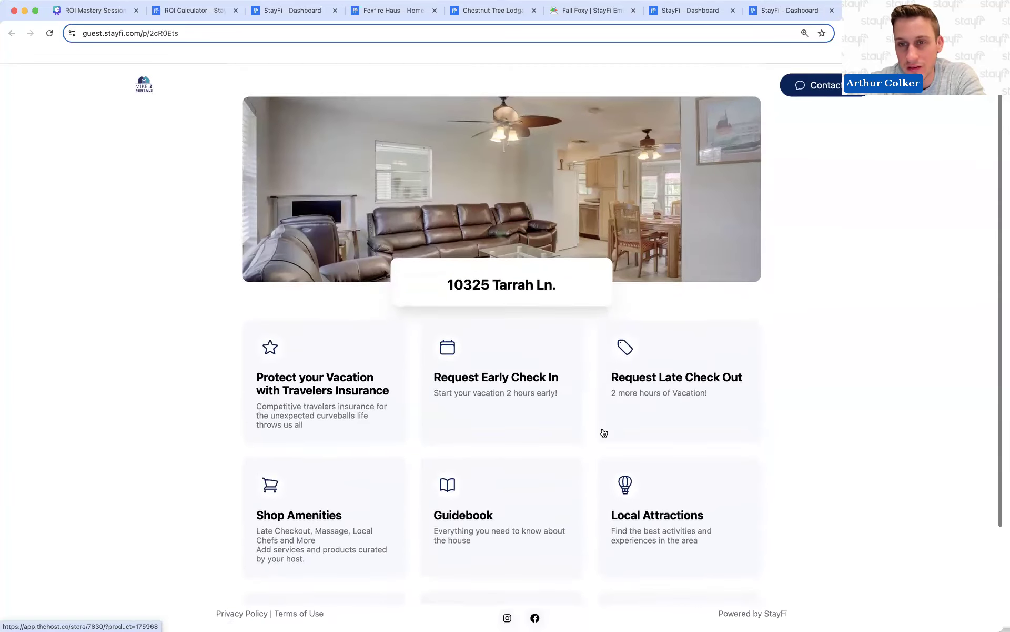
# - Go back to the Mike Z Rentals WiFi Experience page and open Pre Arrival Messaging
pyautogui.click(768, 10)
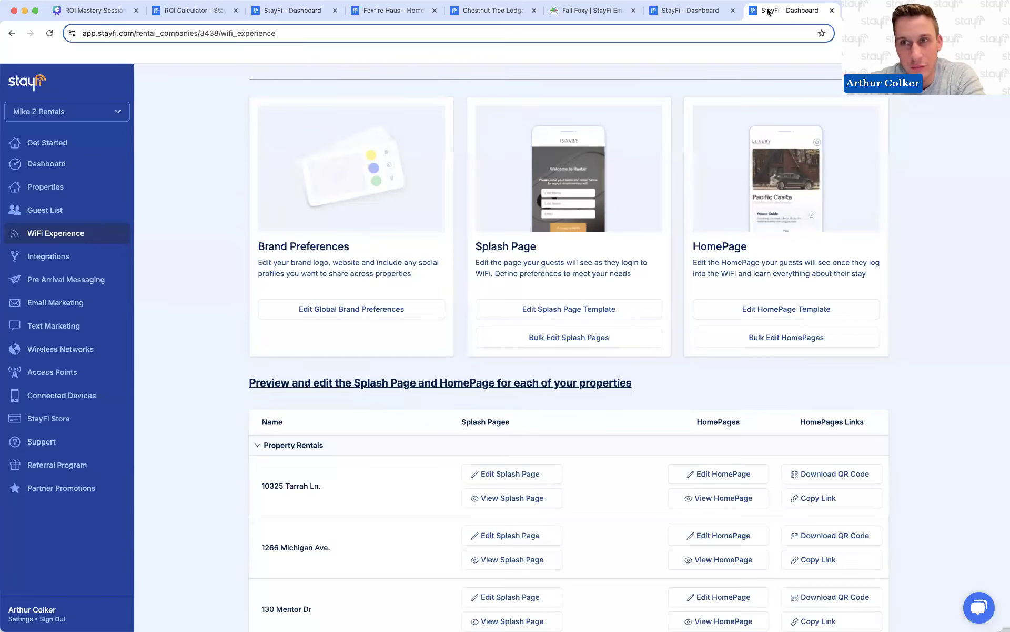
pyautogui.scroll(2, 735, 257)
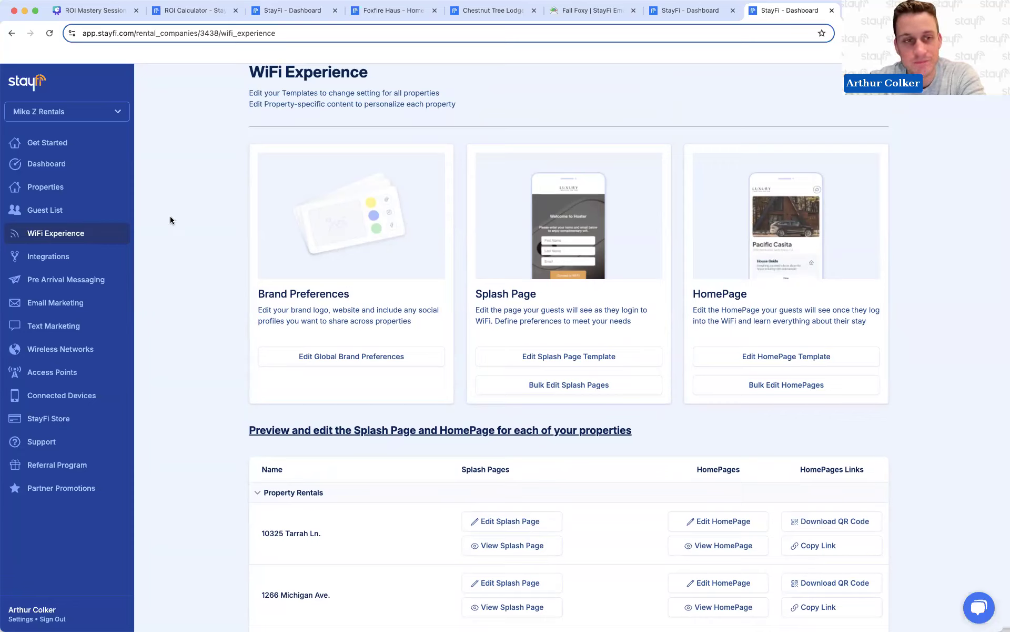
pyautogui.click(102, 285)
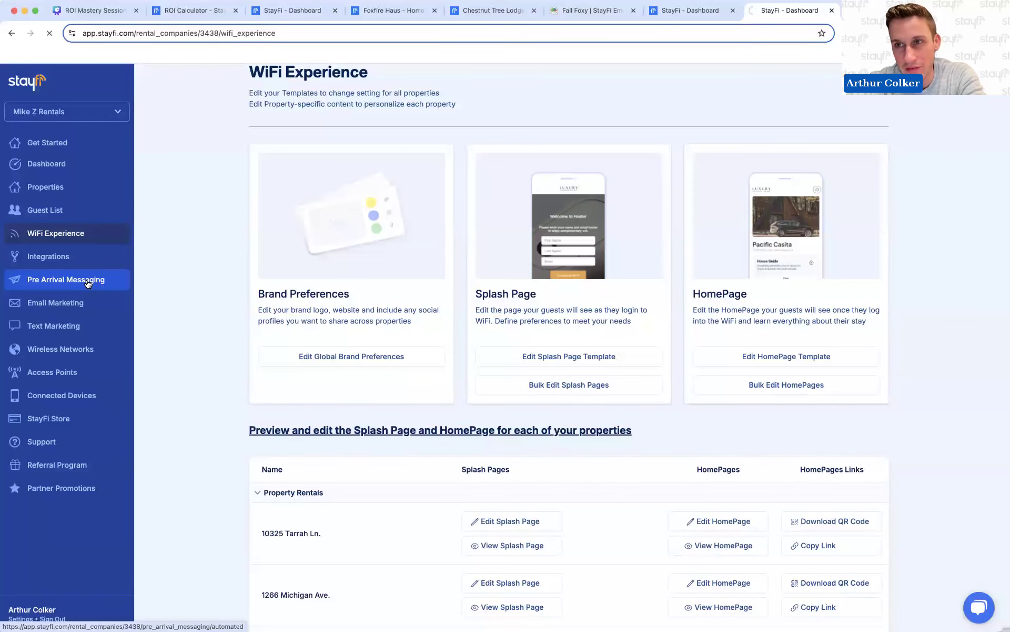
# - Examine the automated messaging setup, including its instructions, message template, days-before-arrival trigger and Guesty property table
pyautogui.scroll(-5, 481, 392)
pyautogui.scroll(4, 481, 392)
pyautogui.scroll(-3, 481, 392)
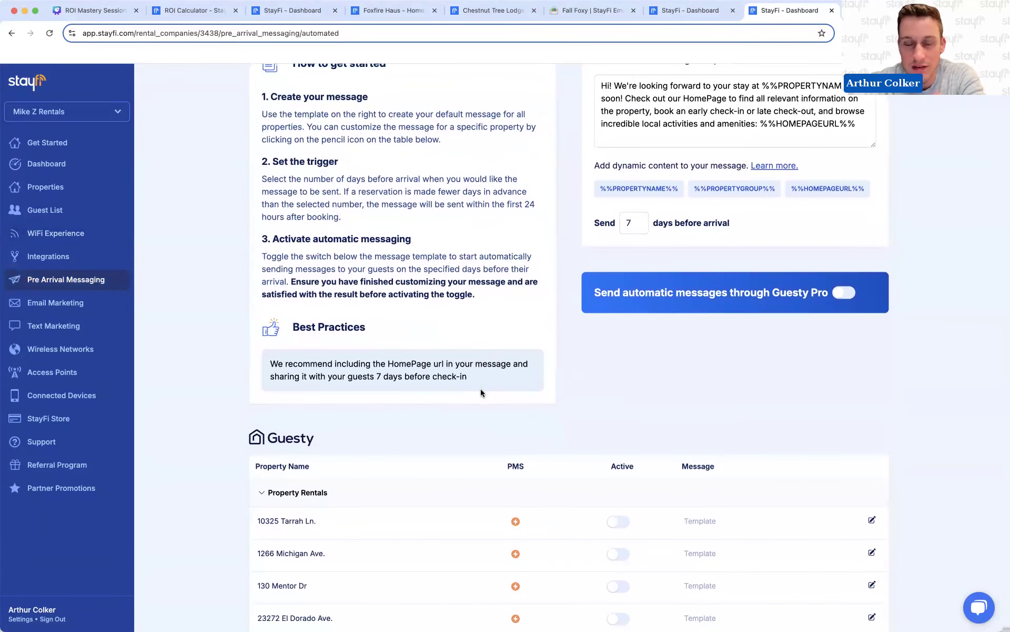
pyautogui.scroll(4, 481, 393)
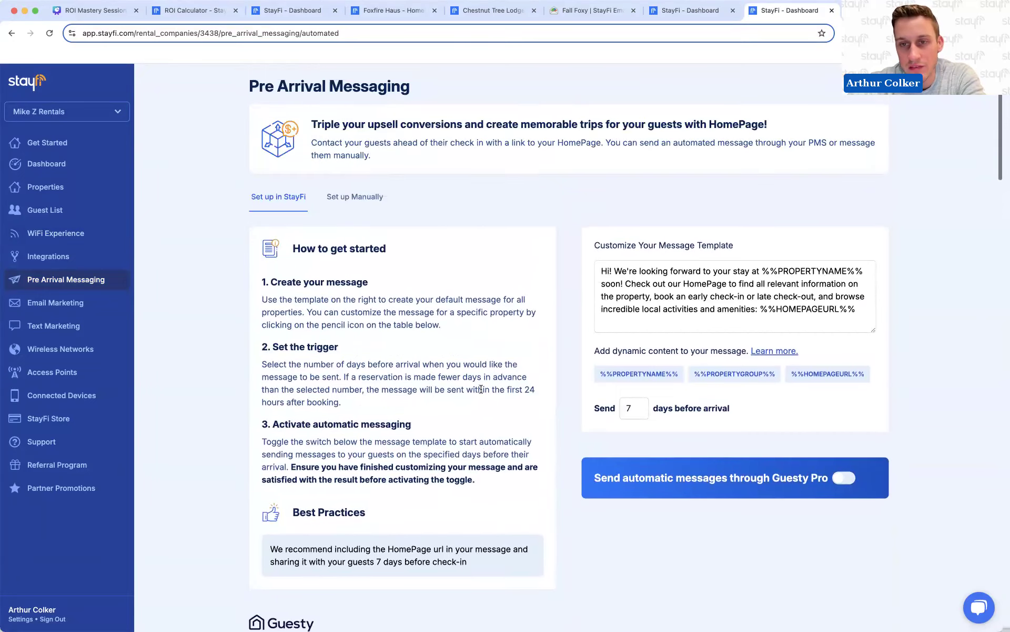
pyautogui.scroll(-2, 481, 392)
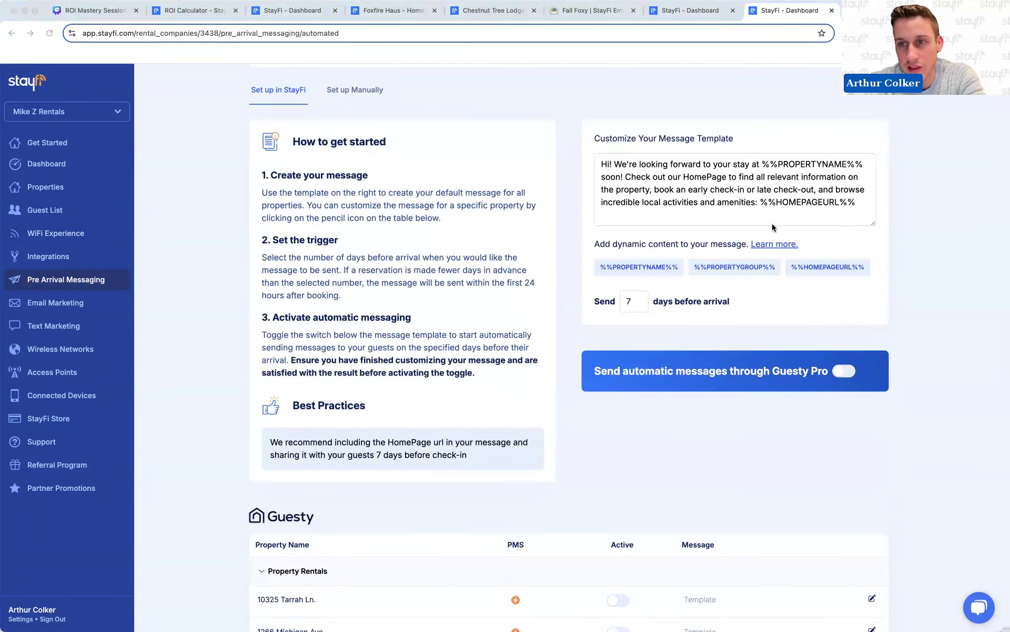
pyautogui.scroll(1, 742, 218)
pyautogui.scroll(1, 746, 221)
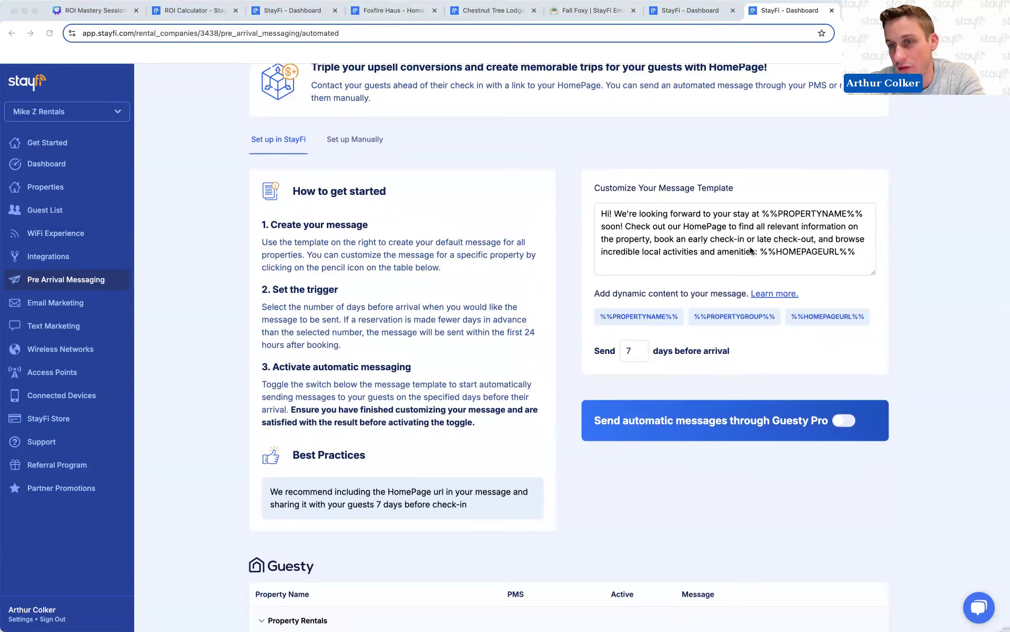
pyautogui.scroll(-3, 529, 495)
pyautogui.scroll(2, 528, 533)
pyautogui.scroll(3, 737, 342)
pyautogui.scroll(-1, 737, 284)
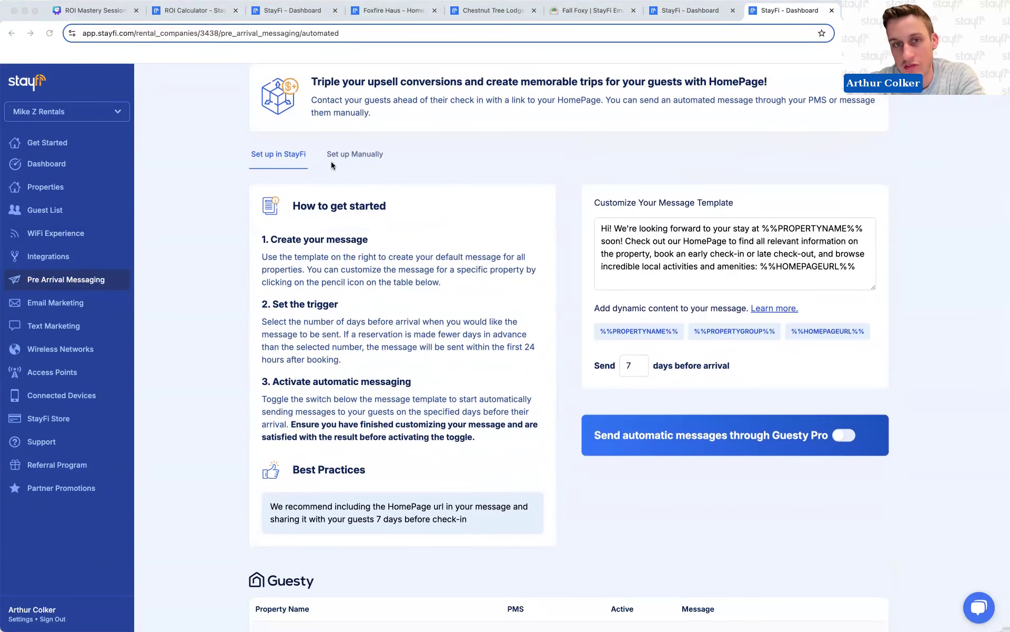
# - Open the manual setup for pre-arrival messages and look through its instructions and property message table
pyautogui.click(351, 153)
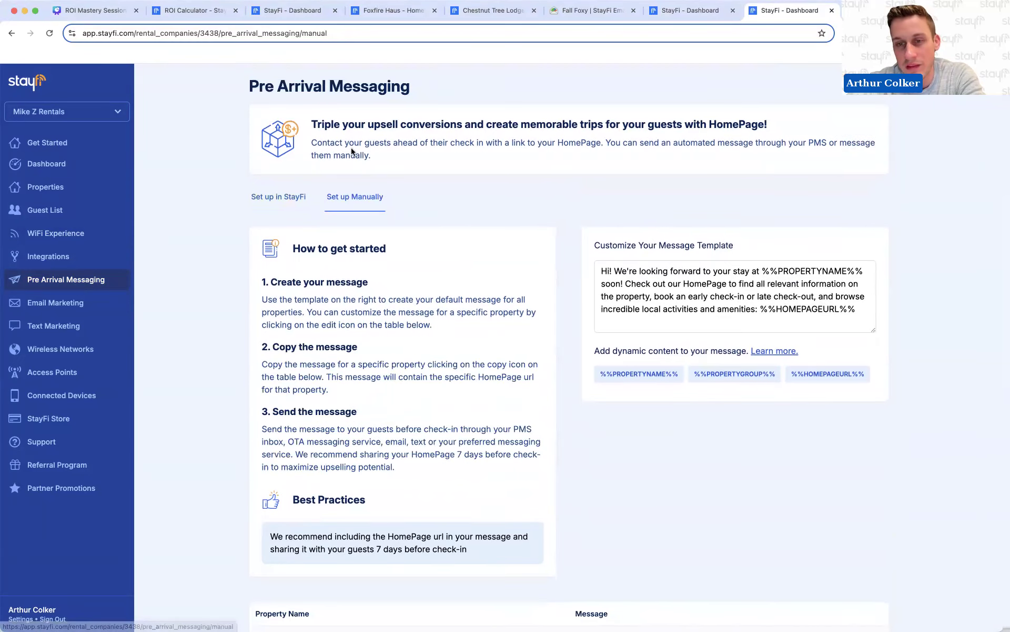
pyautogui.scroll(-4, 382, 209)
pyautogui.scroll(-4, 381, 205)
pyautogui.scroll(1, 745, 281)
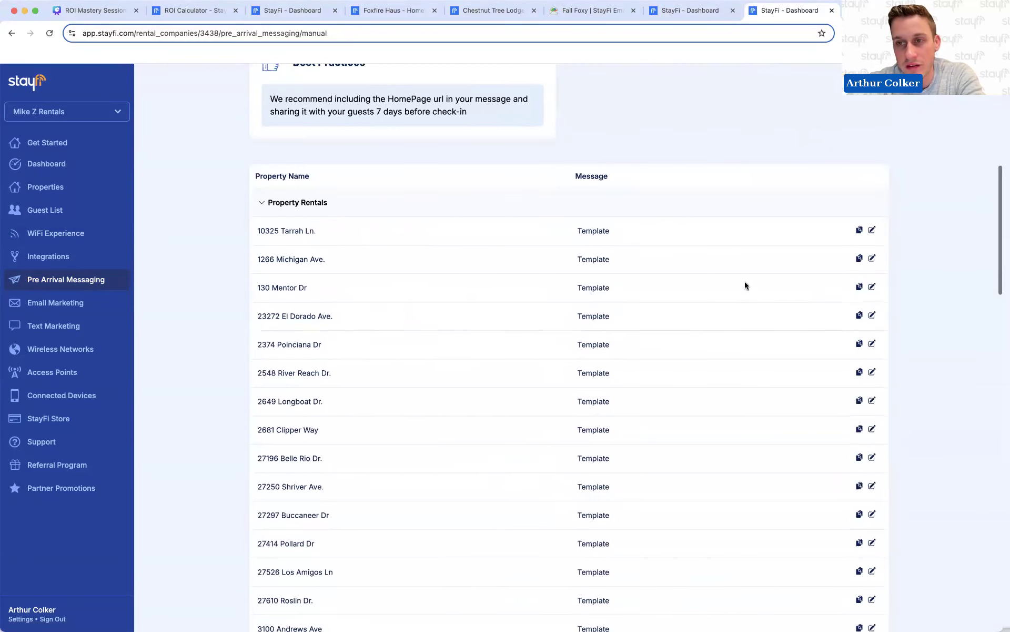
pyautogui.scroll(3, 629, 194)
pyautogui.scroll(5, 630, 199)
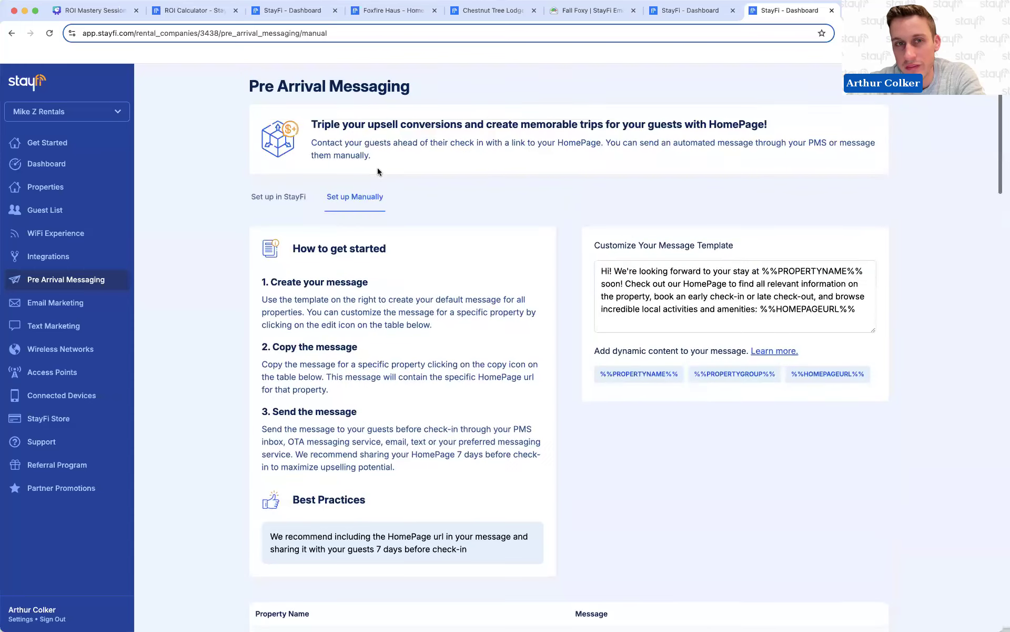
pyautogui.scroll(-2, 349, 212)
pyautogui.scroll(1, 349, 211)
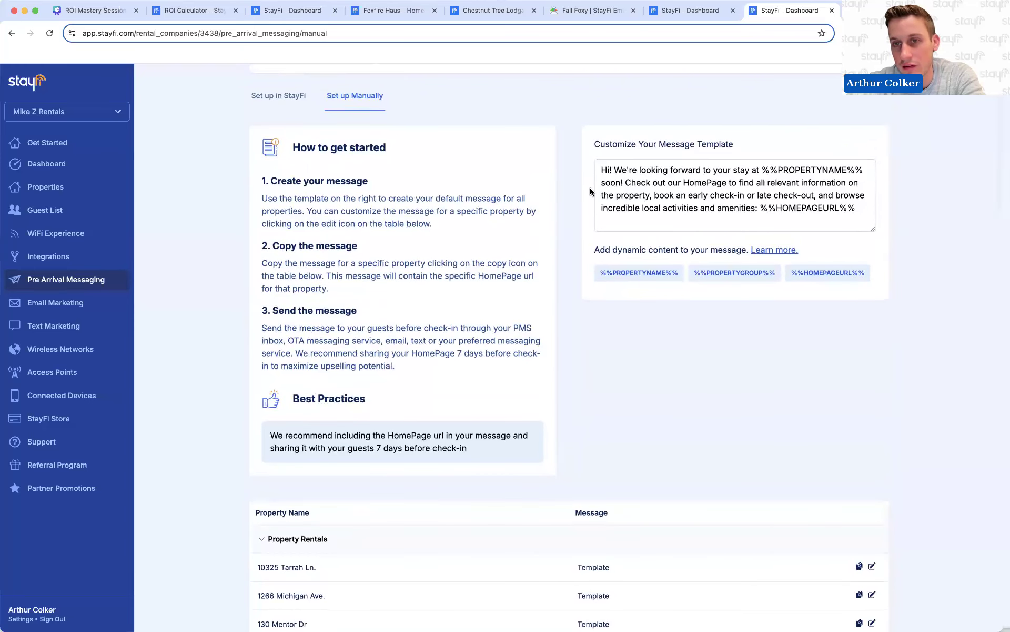
# - Highlight the entire default text in the manual setup's message template
pyautogui.doubleClick(604, 170)
pyautogui.press('super+a')
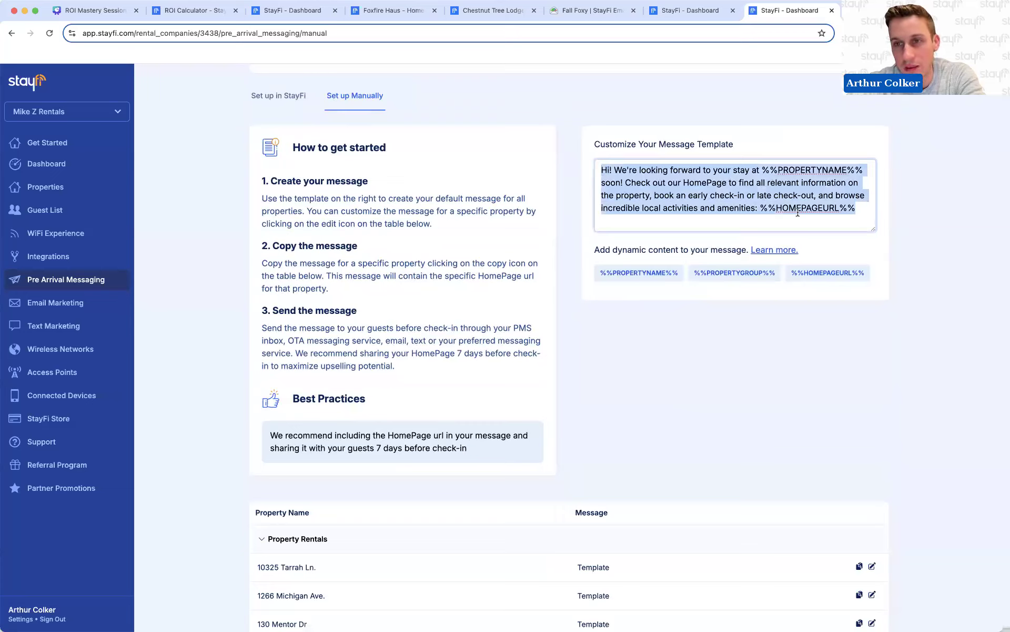
pyautogui.scroll(-1, 769, 194)
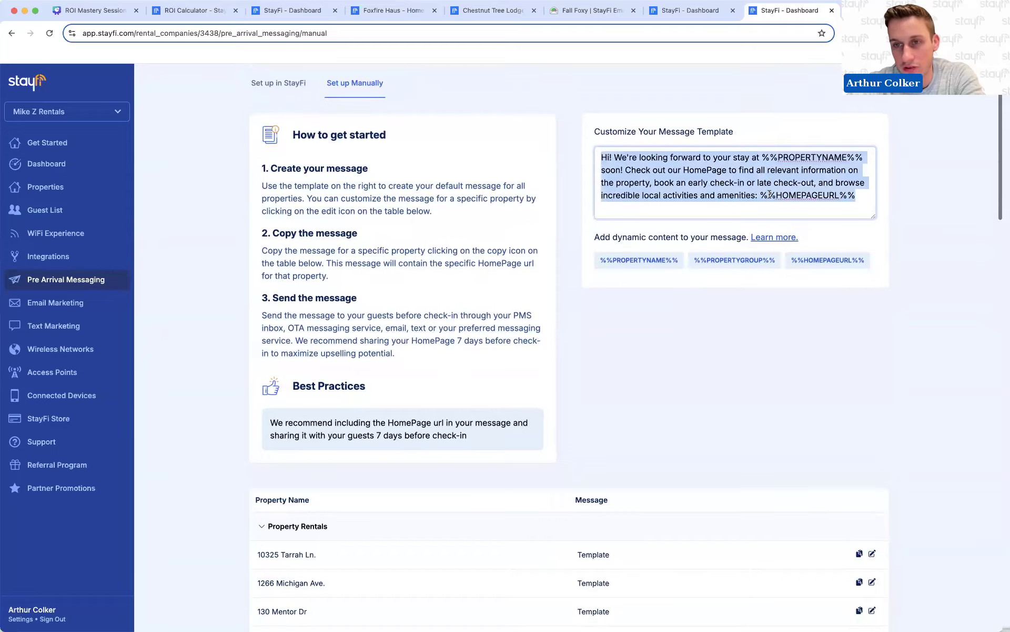
# - Open the first property's message for customization and highlight the full text of its message preview
pyautogui.scroll(-7, 769, 194)
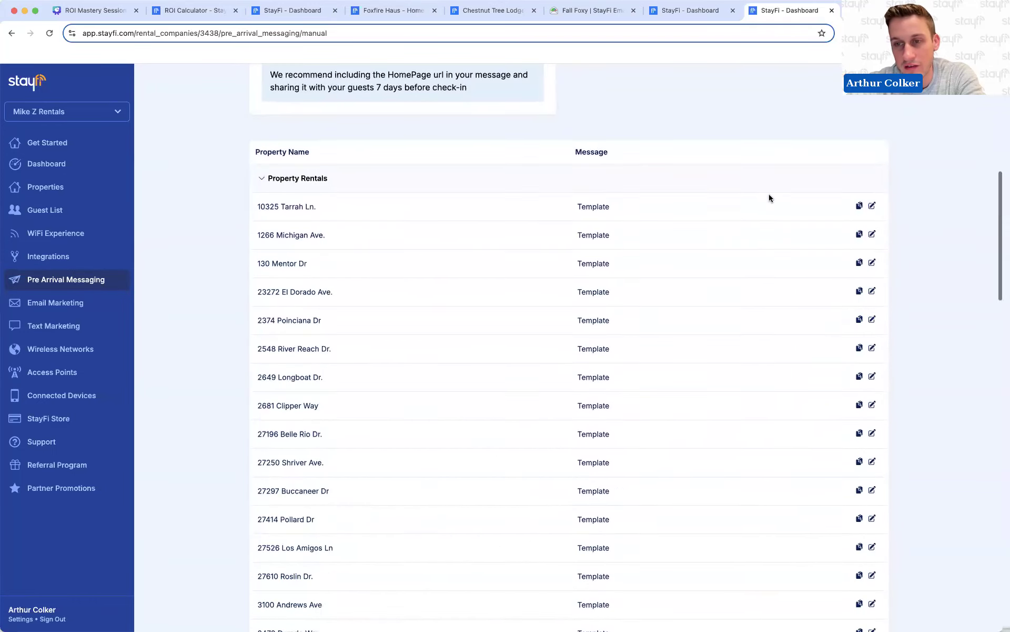
pyautogui.click(873, 202)
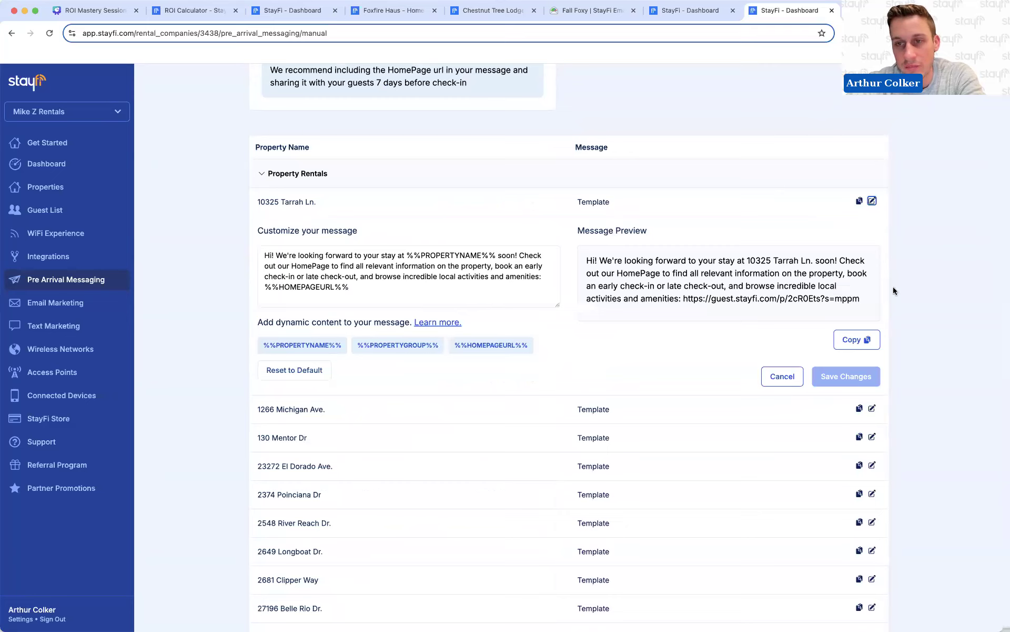
pyautogui.moveTo(867, 295); pyautogui.dragTo(587, 259)
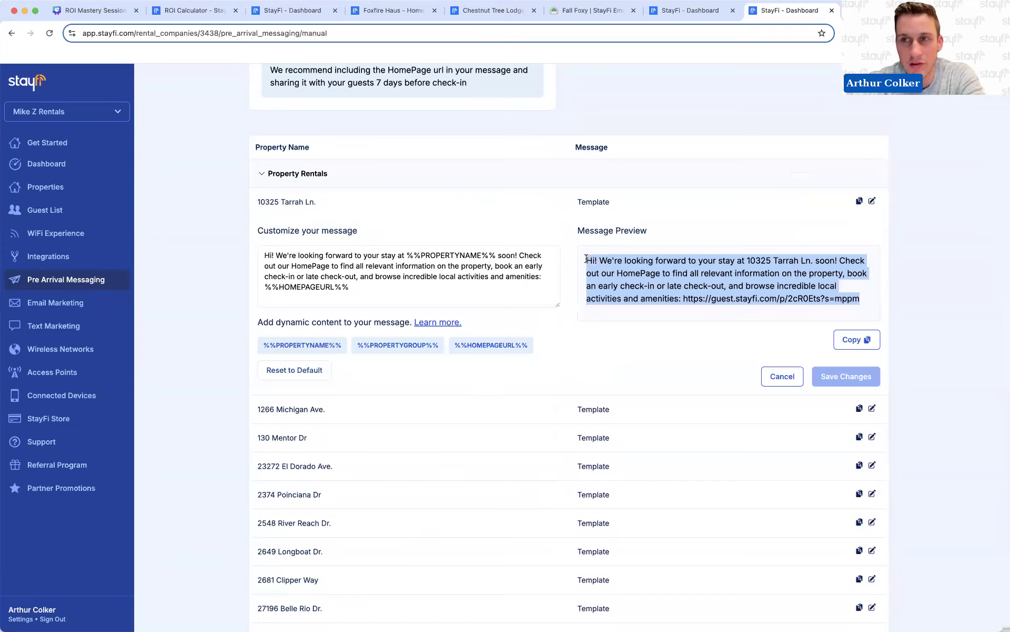
pyautogui.scroll(10, 586, 259)
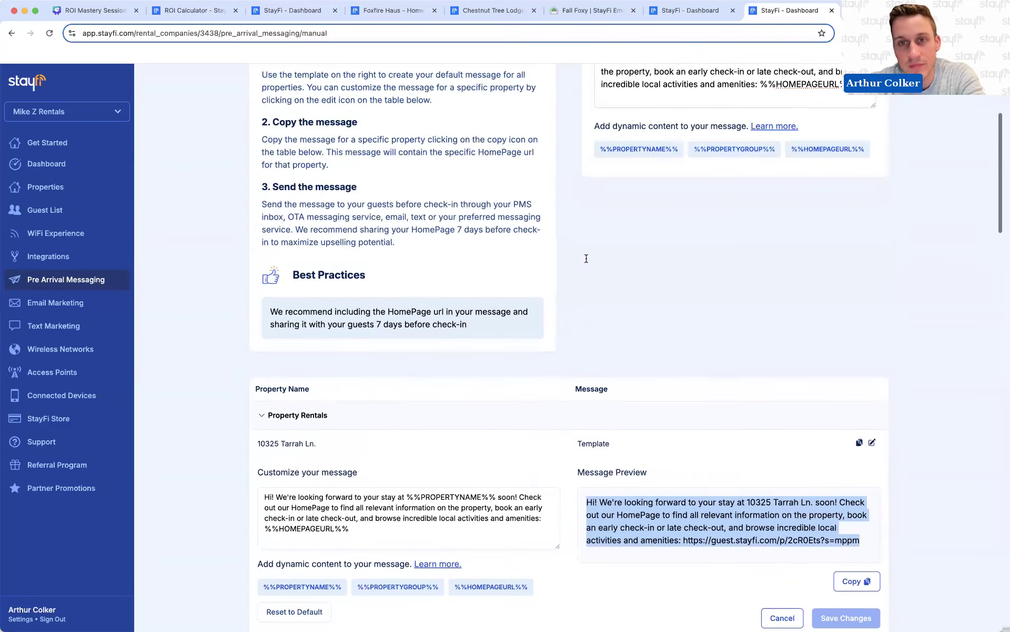